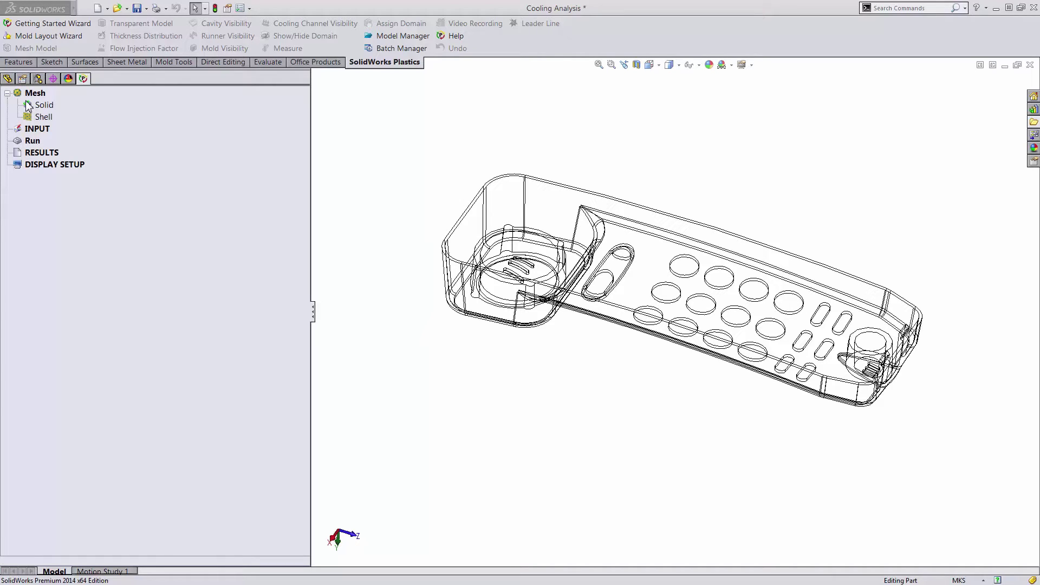
# - Start a manual solid mesh with the Solid Mesh Procedure checked
pyautogui.rightClick(29, 106)
pyautogui.click(48, 121)
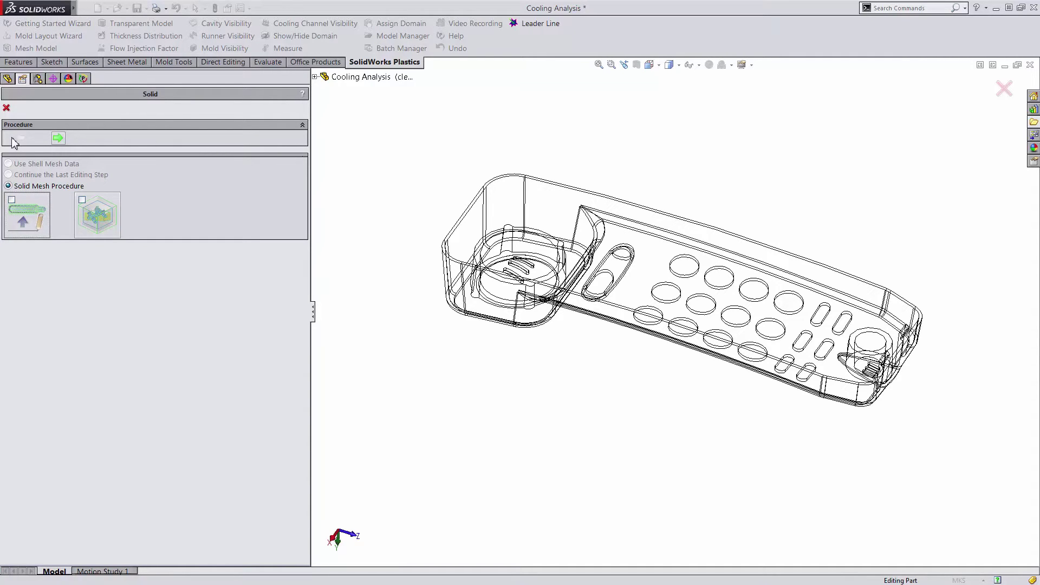
pyautogui.click(11, 199)
# - Set up a 10 mm cooling channel design along Sketch1 and Sketch2 in Virtual Mold
pyautogui.click(82, 203)
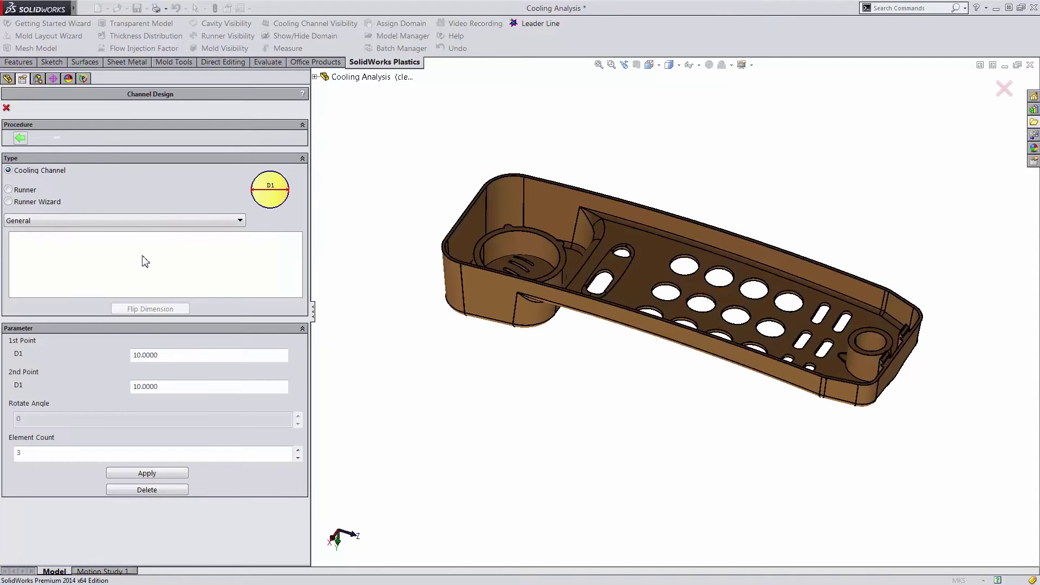
pyautogui.click(315, 77)
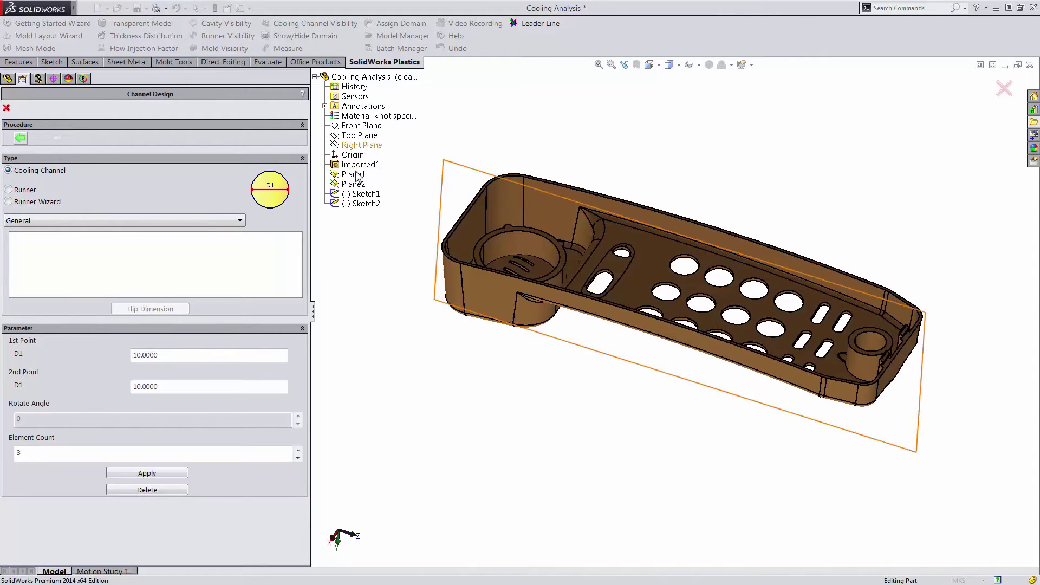
pyautogui.keyDown('ctrl'); pyautogui.click(361, 205); pyautogui.keyUp('ctrl')
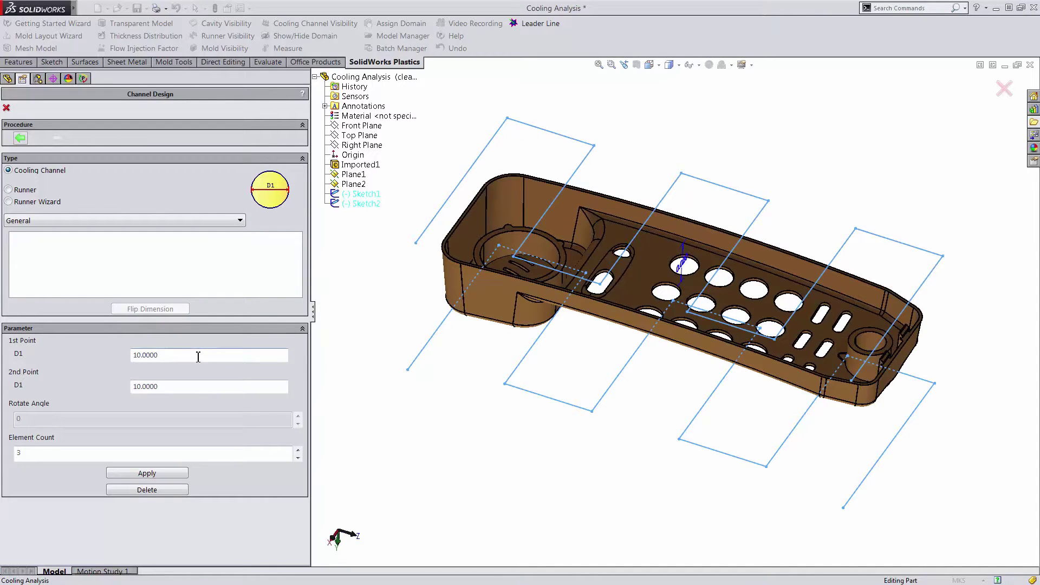
# - Apply the cooling channels, then add a mold block sized X 160, Y 130, Z 330
pyautogui.click(147, 473)
pyautogui.moveTo(594, 425); pyautogui.dragTo(617, 345, button='middle')
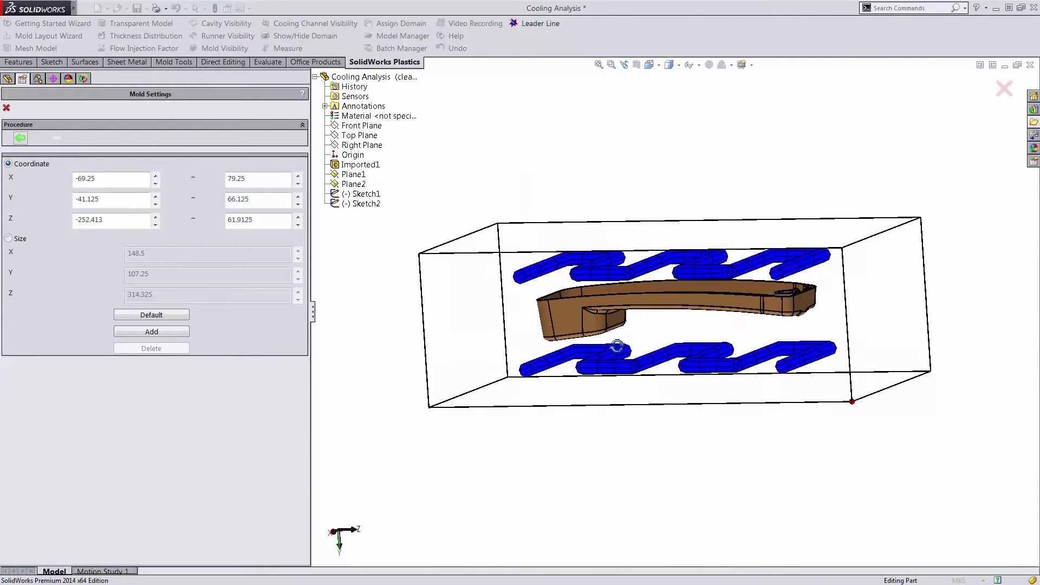
pyautogui.click(9, 239)
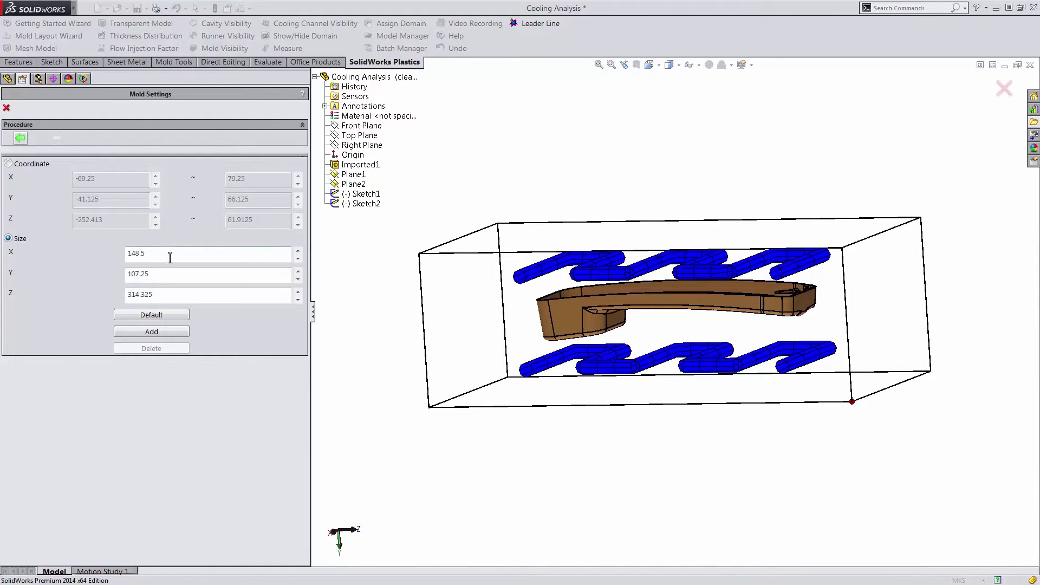
pyautogui.doubleClick(170, 258)
pyautogui.write('160')
pyautogui.press('Tab')
pyautogui.write('130')
pyautogui.press('Tab')
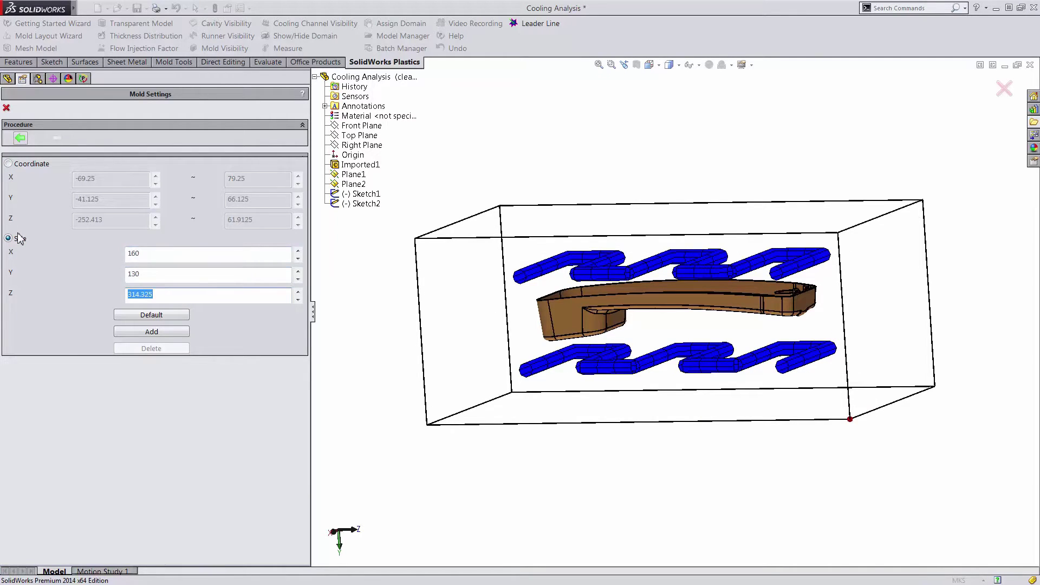
pyautogui.write('330')
pyautogui.press('Tab')
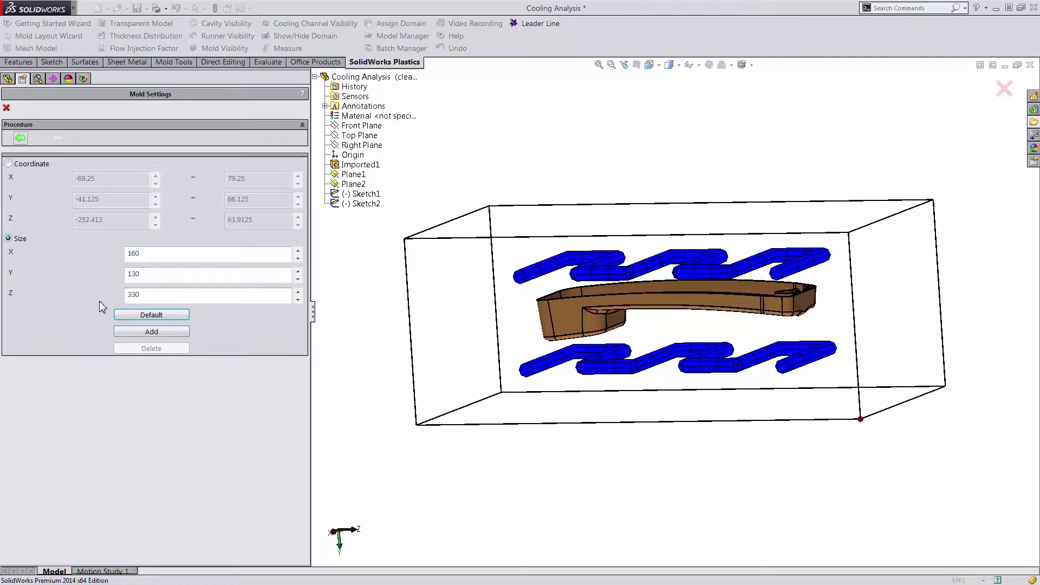
pyautogui.click(131, 331)
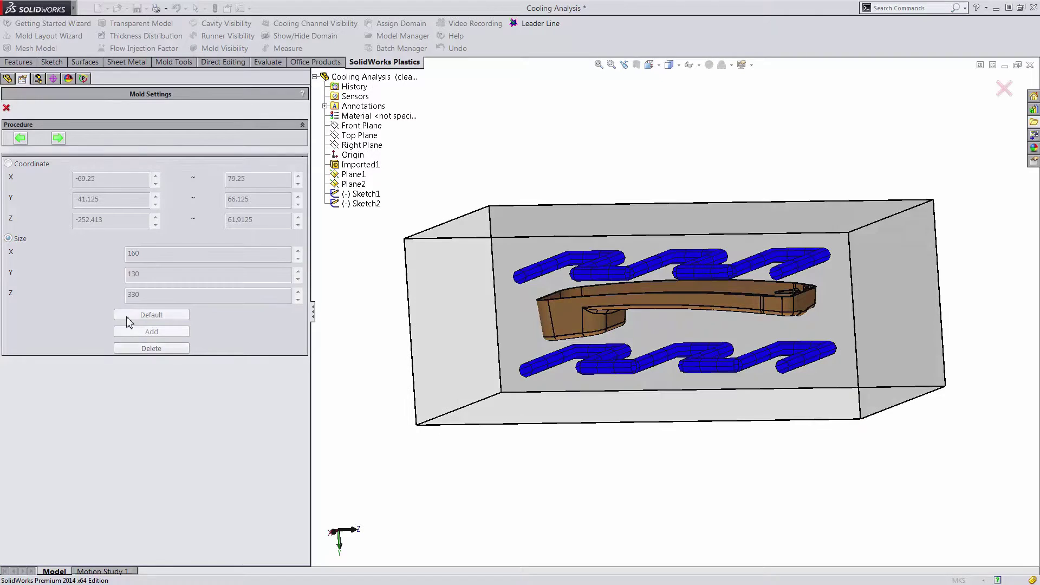
# - Surface-mesh the phone case cavity with triangle size 1.5
pyautogui.click(57, 139)
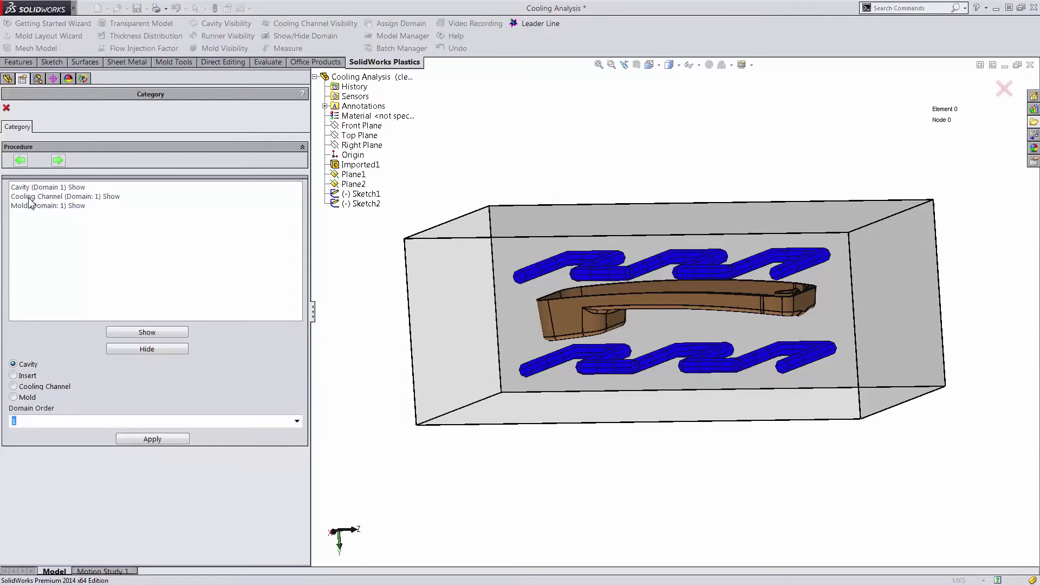
pyautogui.click(58, 160)
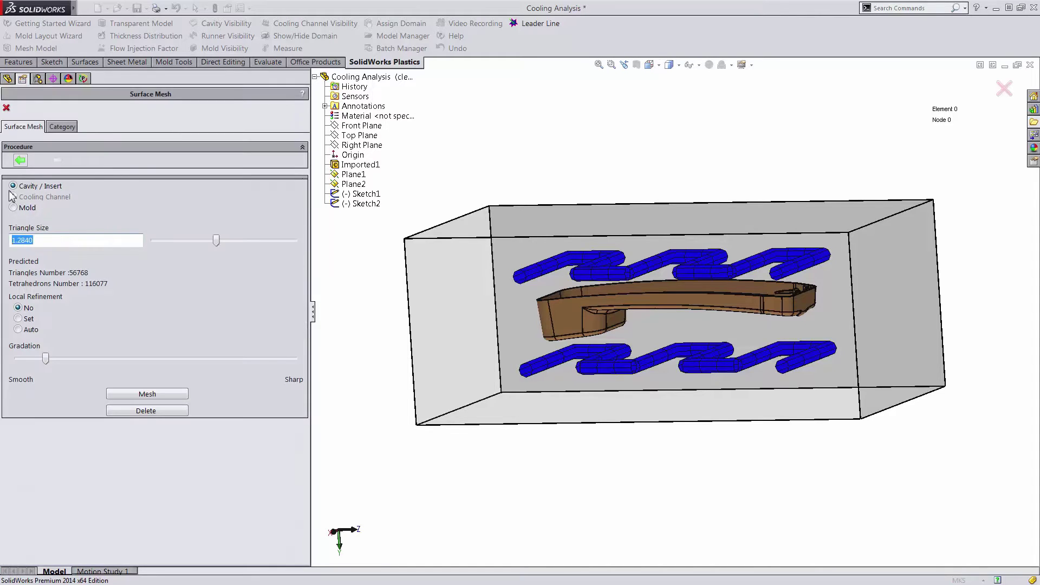
pyautogui.write('1.5')
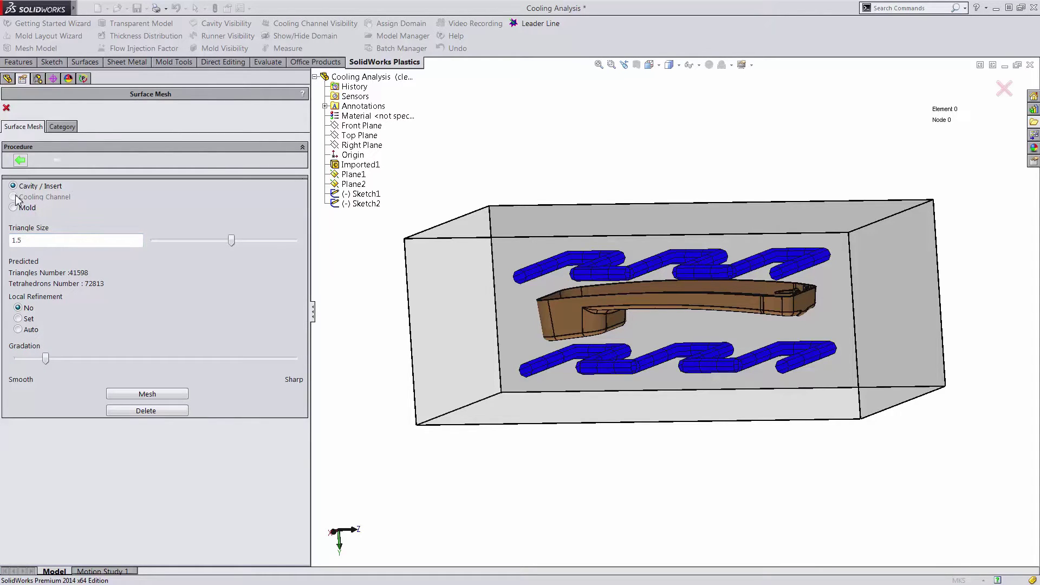
pyautogui.click(147, 395)
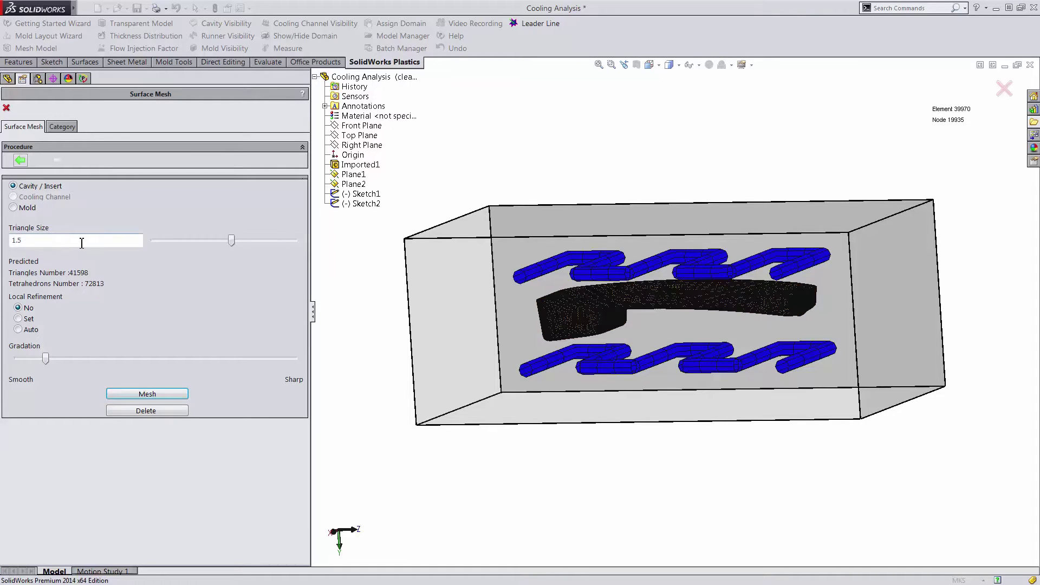
# - Surface-mesh the mold block with triangle size 15 and view it from the top
pyautogui.click(13, 207)
pyautogui.write('15')
pyautogui.click(147, 397)
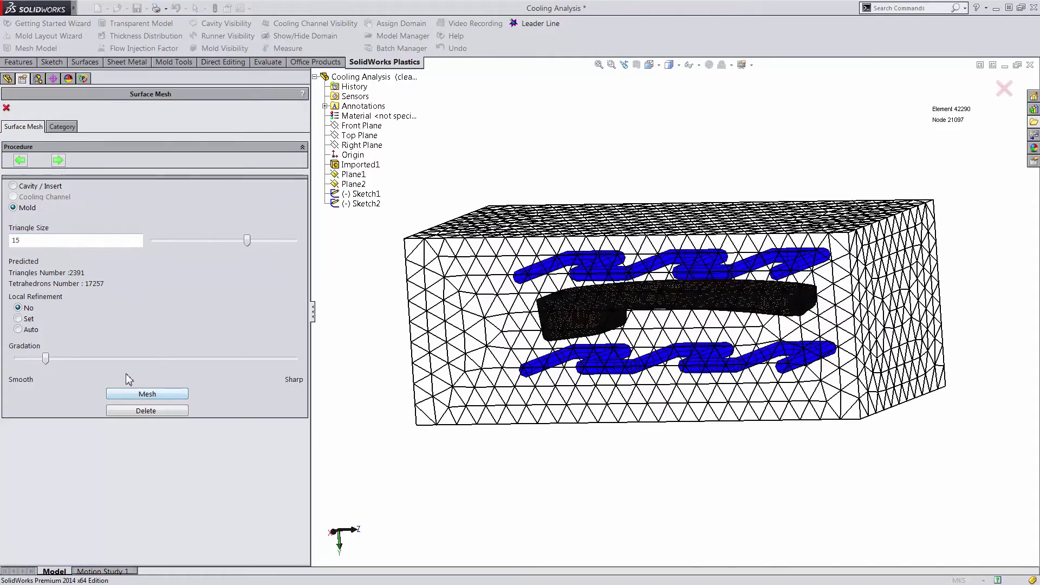
pyautogui.scroll(-2, 761, 274)
pyautogui.scroll(-2, 757, 278)
pyautogui.moveTo(745, 275); pyautogui.dragTo(752, 332, button='middle')
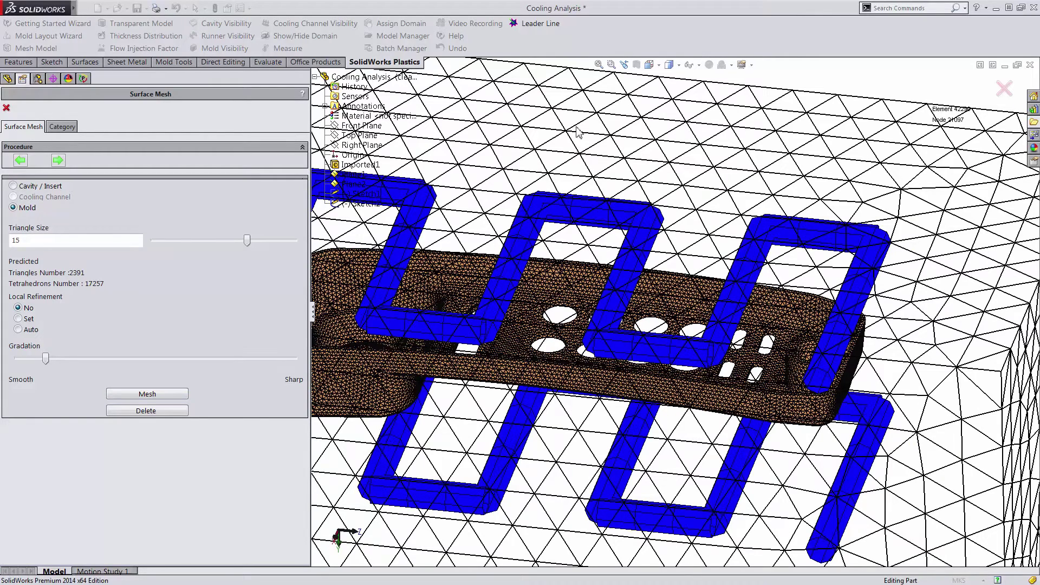
# - Transform the cavity into a hybrid tetrahedral volume mesh, then select the mold for tetrahedral meshing
pyautogui.click(58, 159)
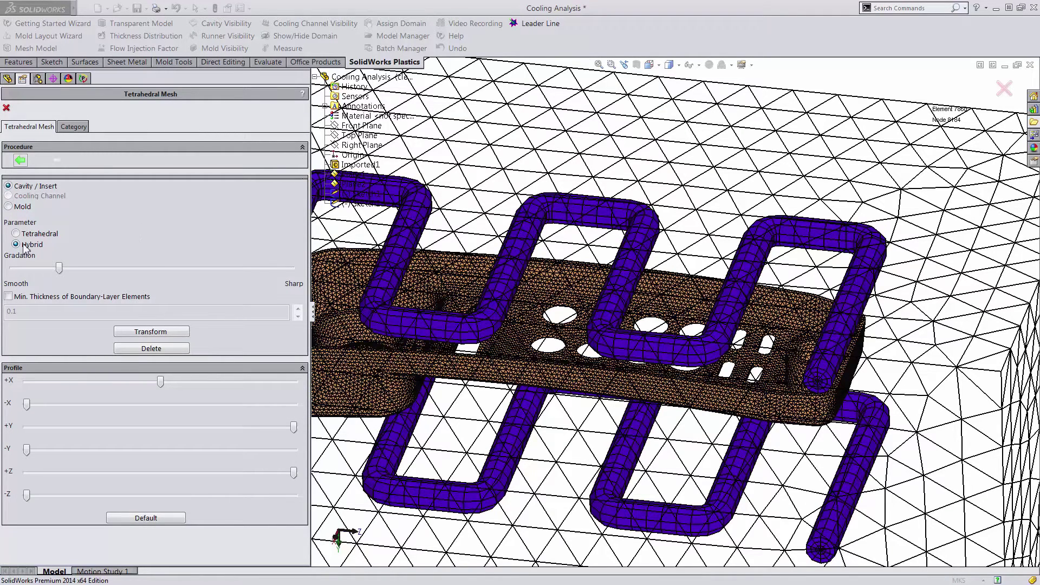
pyautogui.click(149, 332)
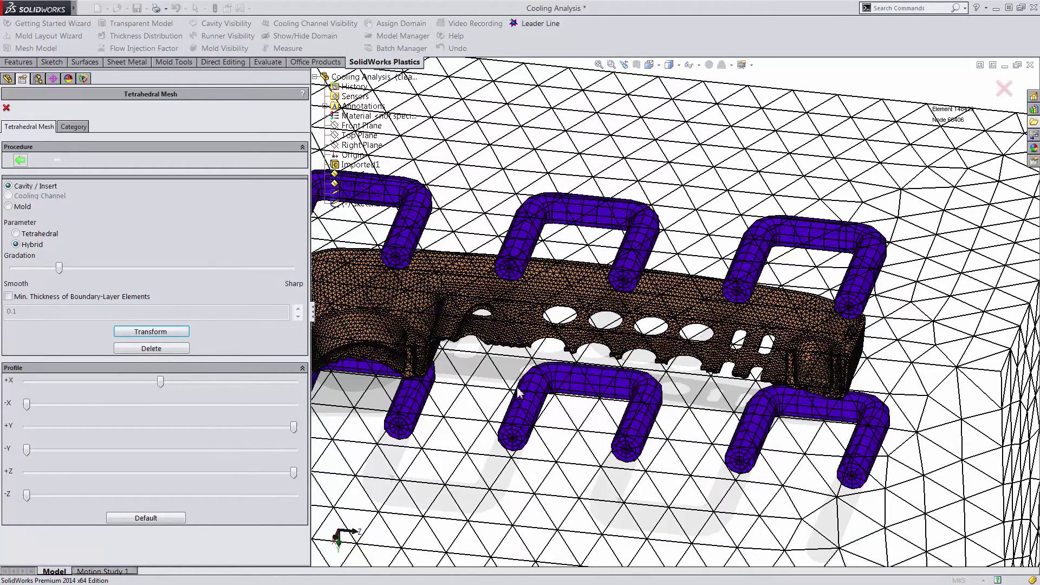
pyautogui.scroll(-10, 598, 342)
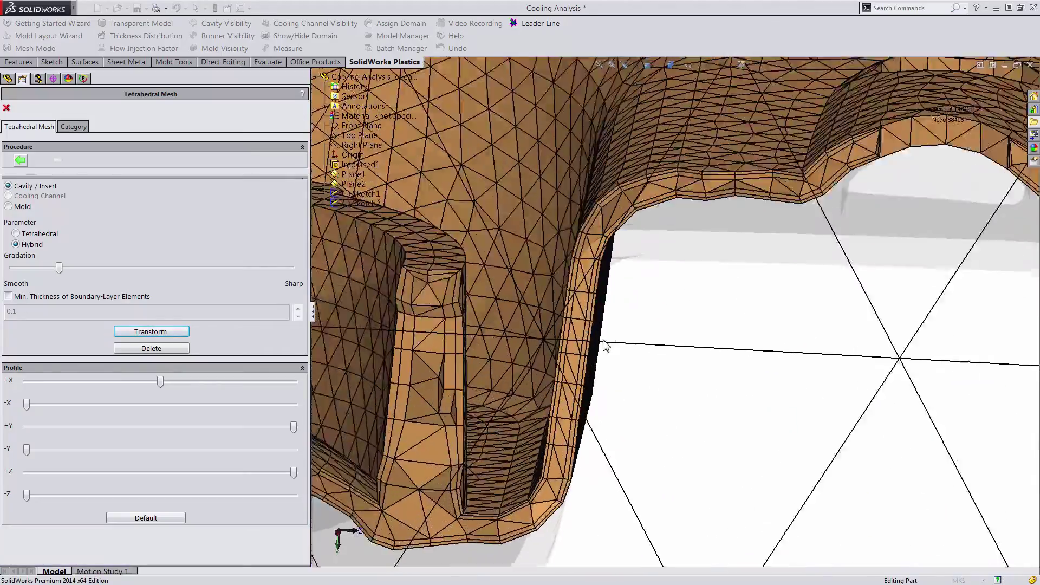
pyautogui.scroll(10, 596, 339)
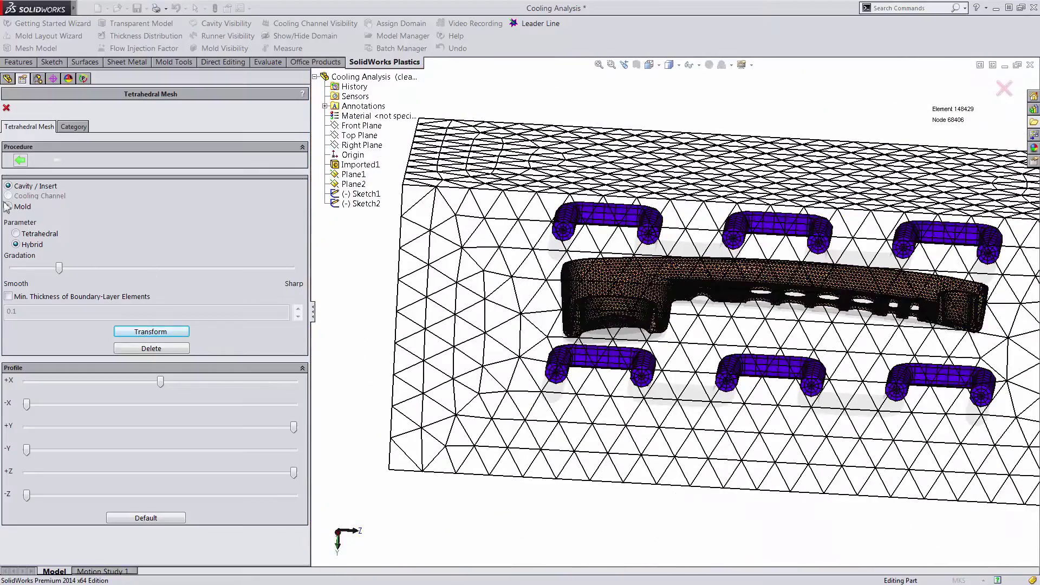
pyautogui.click(8, 206)
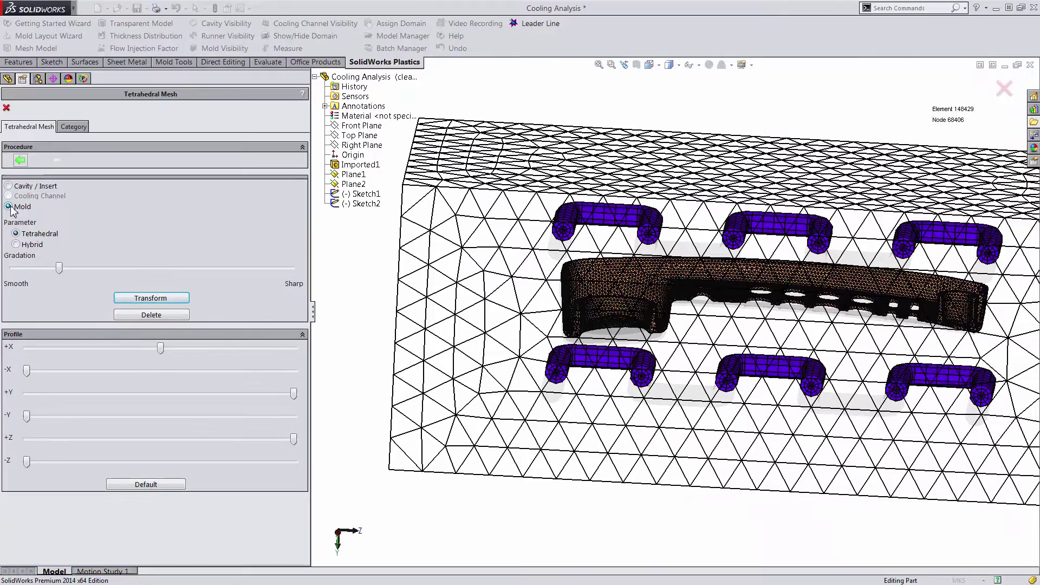
# - Generate the mold's tetrahedral mesh and zoom in to inspect it around the channels
pyautogui.click(170, 299)
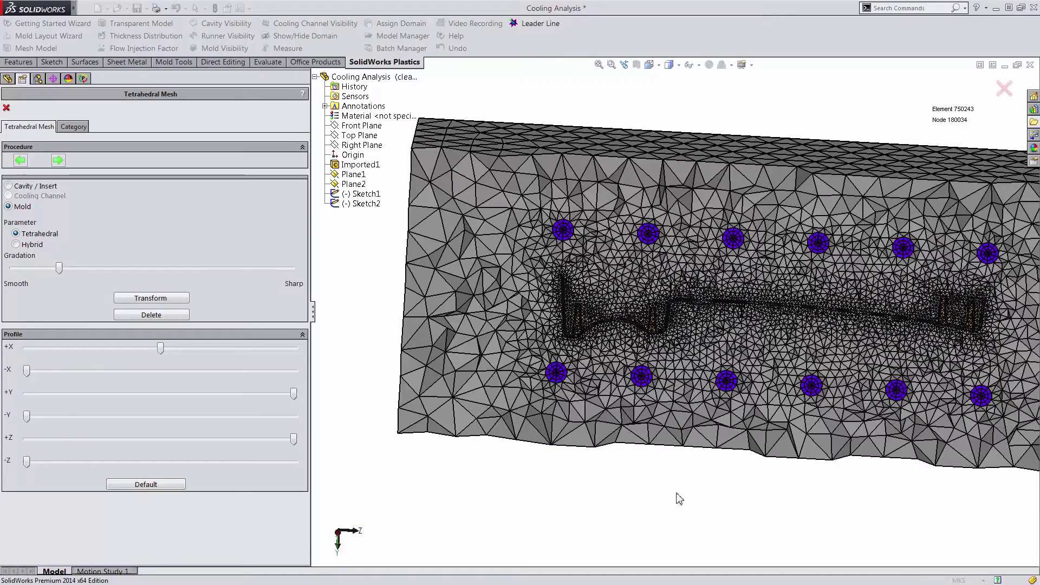
pyautogui.scroll(-5, 624, 248)
pyautogui.scroll(-3, 625, 248)
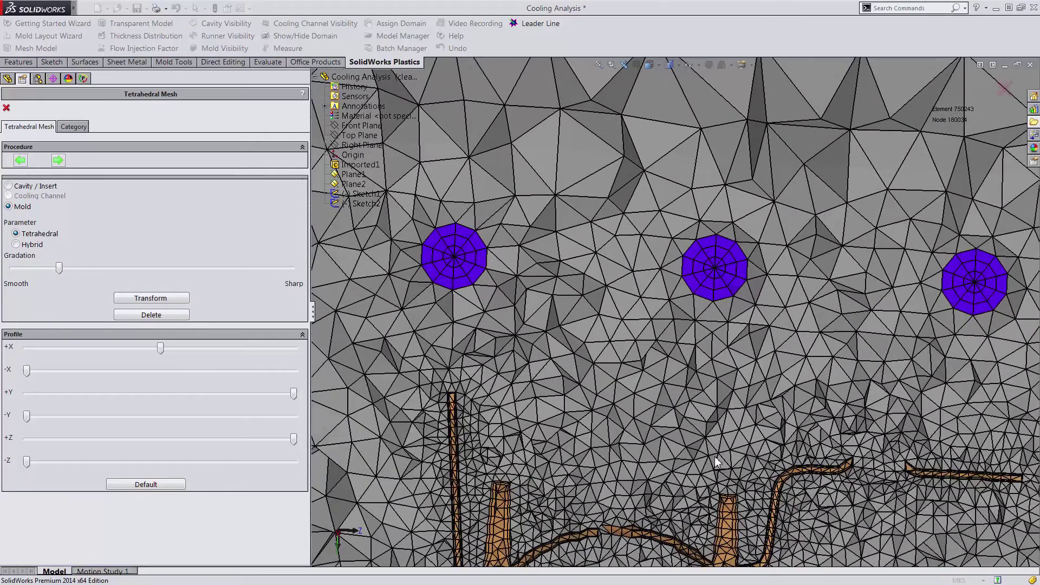
pyautogui.scroll(3, 628, 448)
pyautogui.scroll(-6, 626, 428)
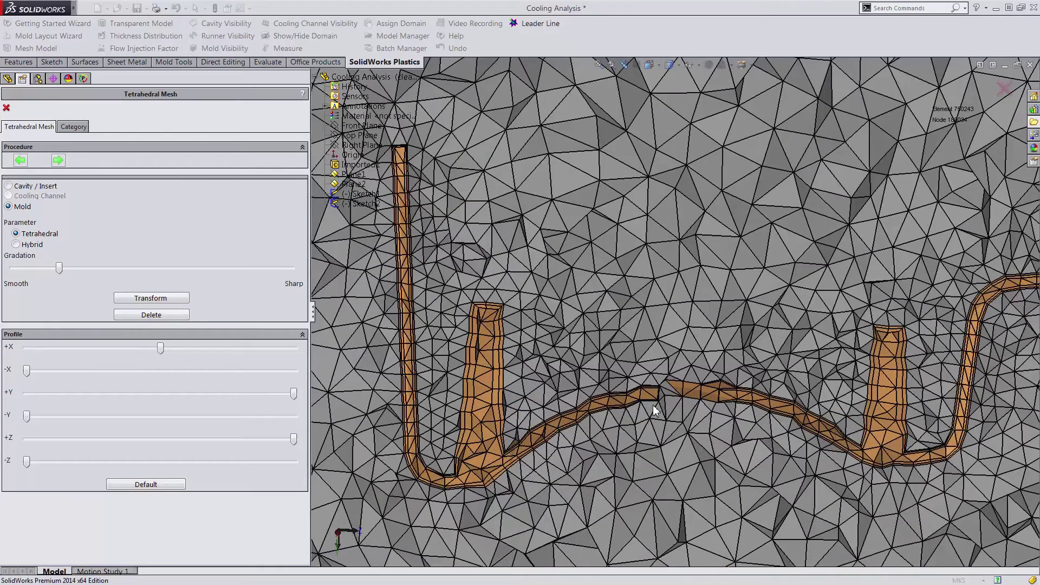
pyautogui.scroll(3, 652, 405)
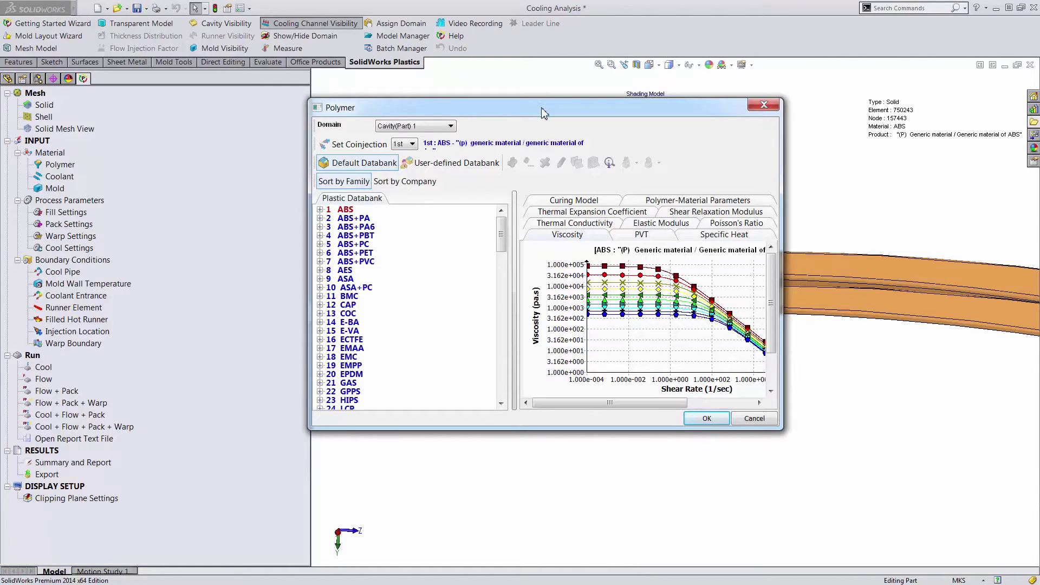
# - Set the polymer to the SABIC CYCOLAC ABS grade from the databank
pyautogui.click(609, 162)
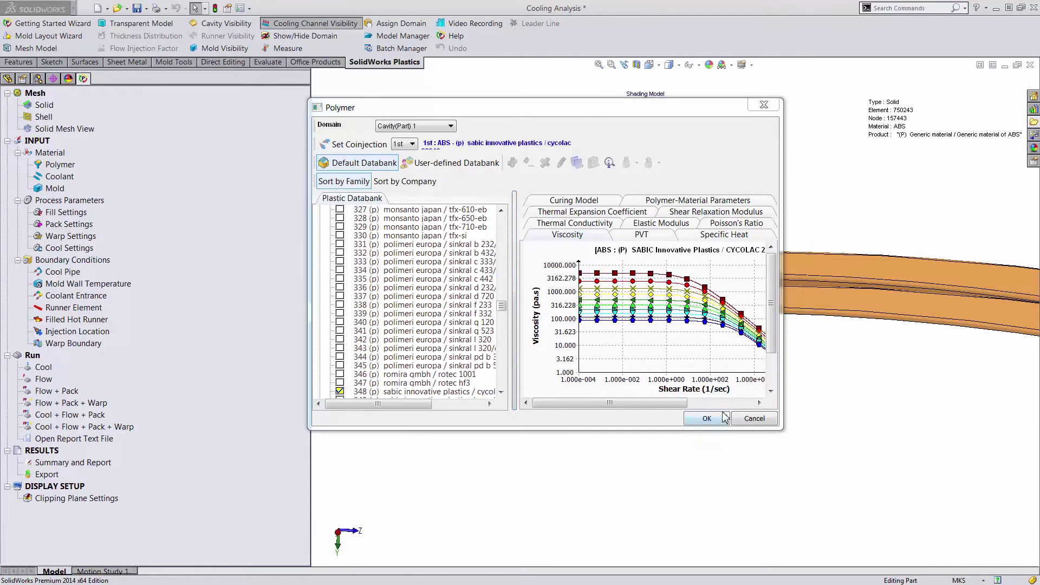
pyautogui.click(707, 418)
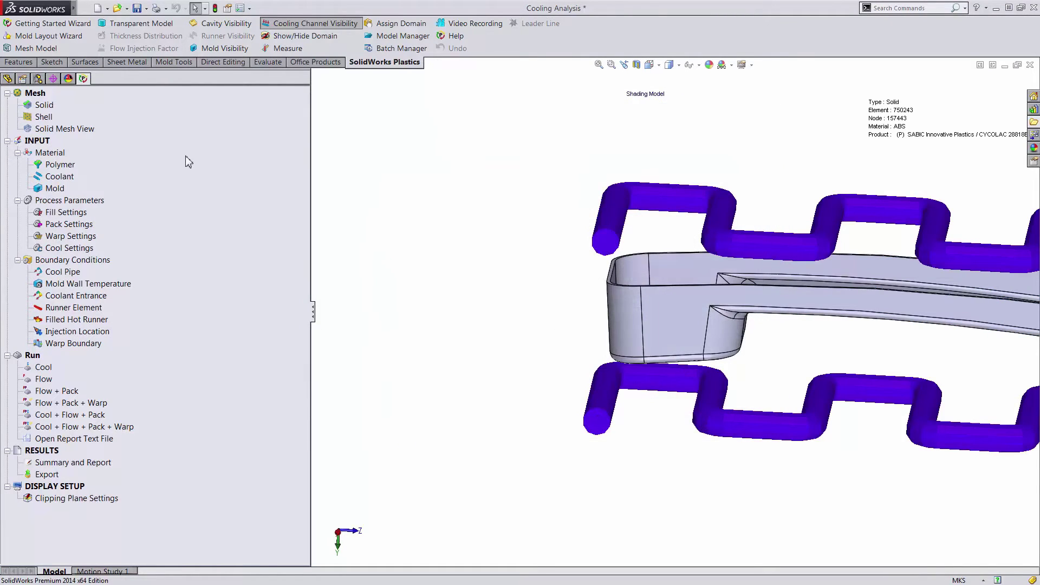
pyautogui.press('z')
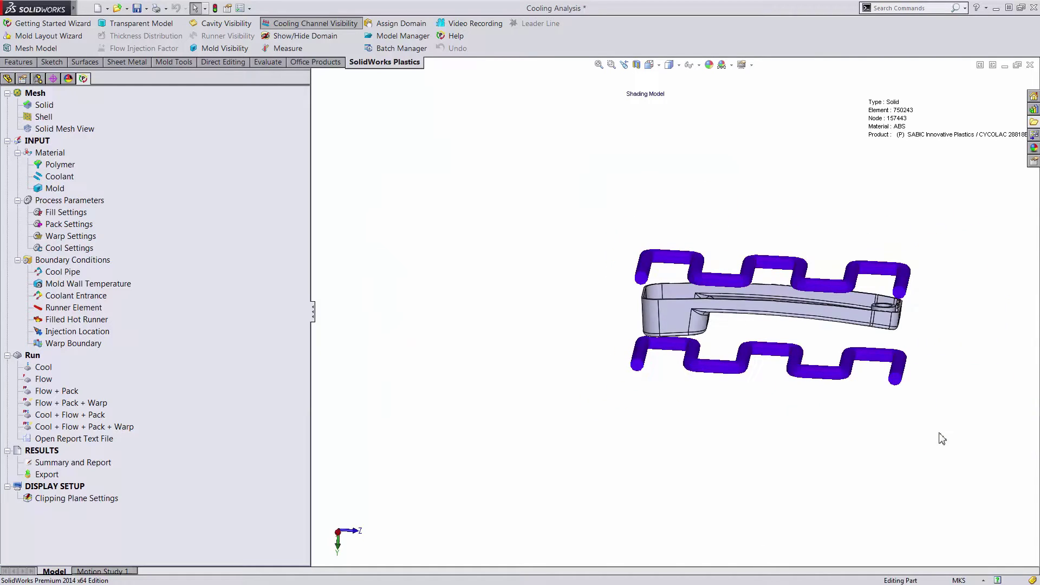
# - Set the coolant to Water and the mold material to Steel - 420SS
pyautogui.click(65, 177)
pyautogui.doubleClick(66, 178)
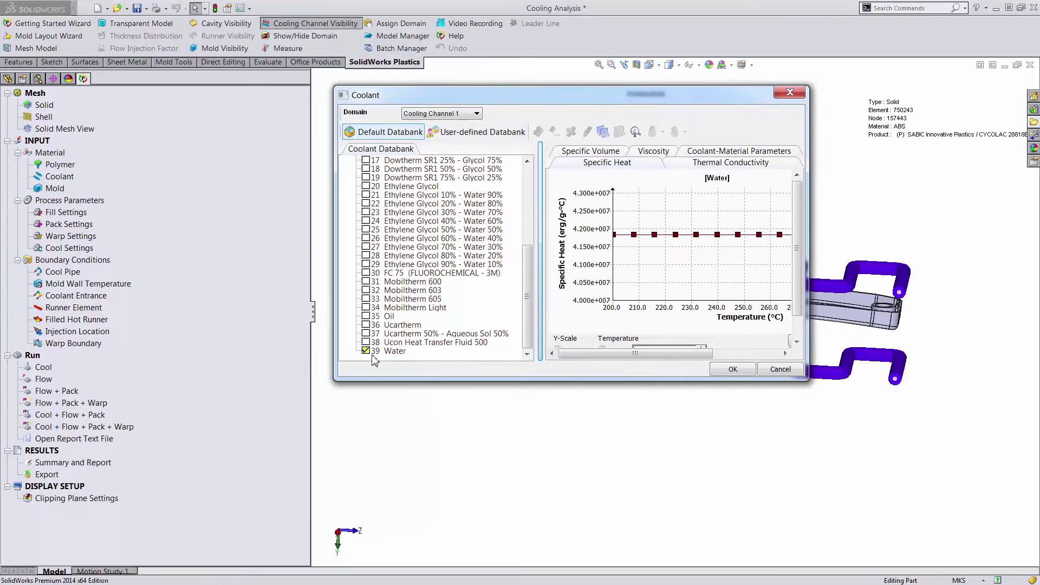
pyautogui.click(732, 369)
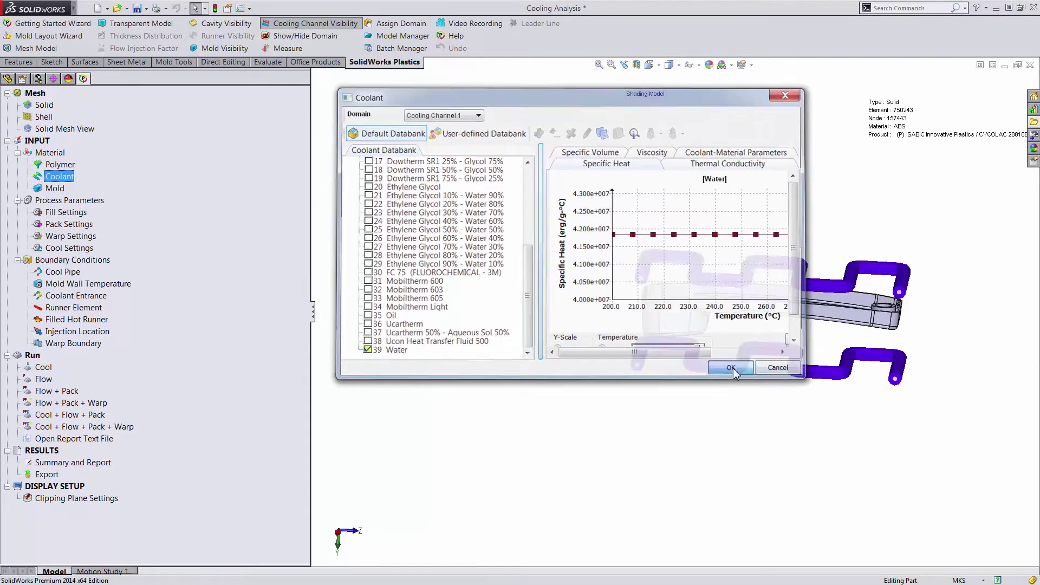
pyautogui.click(53, 189)
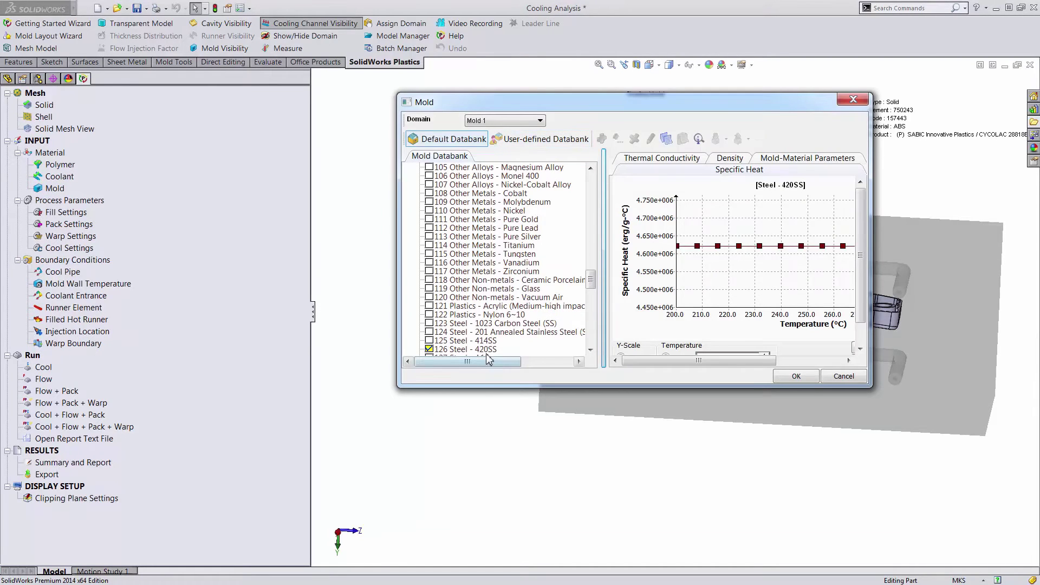
pyautogui.click(796, 375)
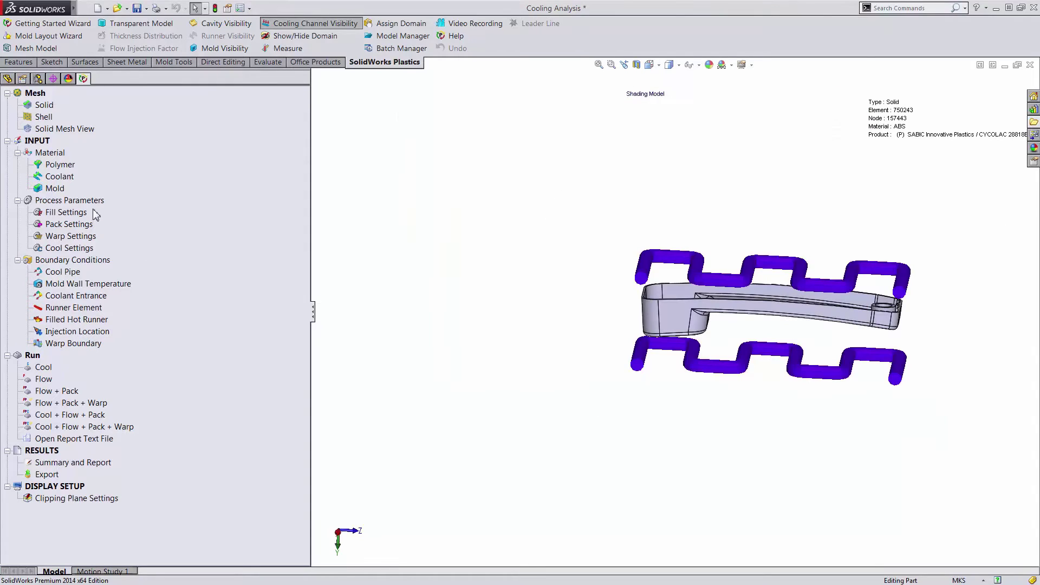
pyautogui.doubleClick(73, 249)
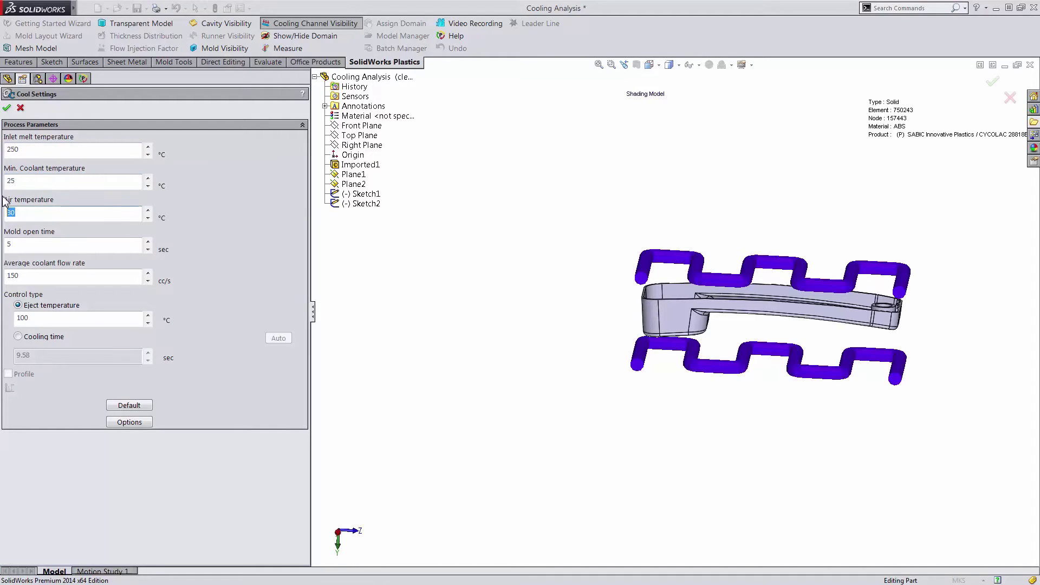
# - Set air temperature to 25 °C and average coolant flow rate to 200 cc/s, then accept
pyautogui.click(10, 212)
pyautogui.write('25')
pyautogui.press('Tab')
pyautogui.press('Tab')
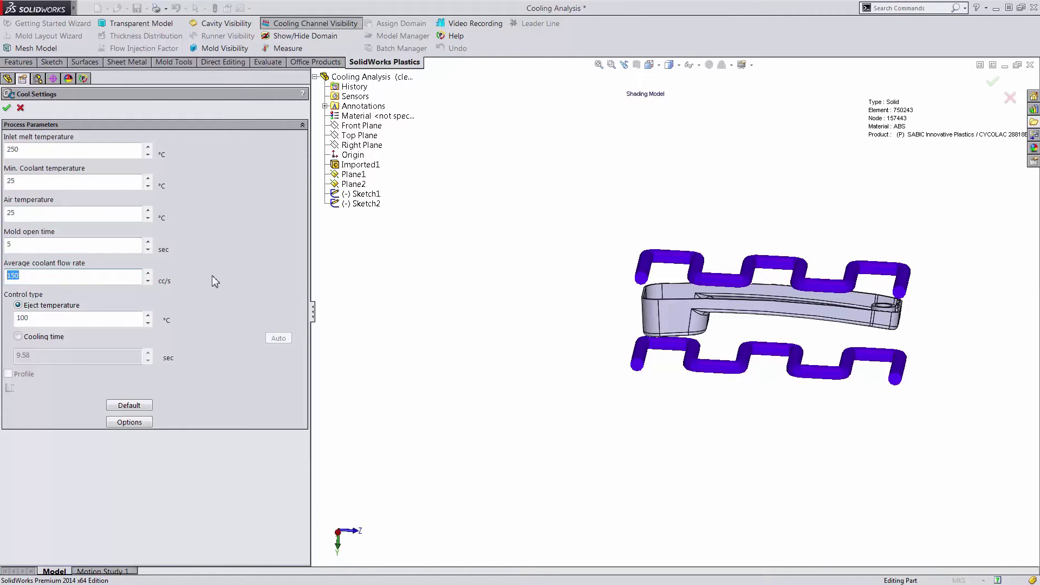
pyautogui.write('200')
pyautogui.press('Return')
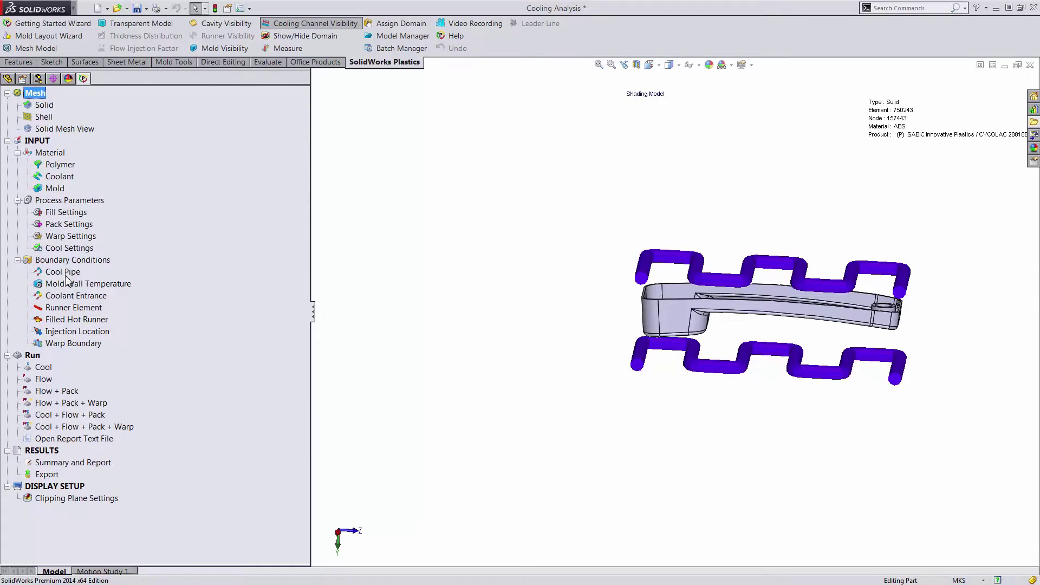
# - Give both cooling pipes a 25 °C inlet temperature and 200 cc/s flow rate
pyautogui.doubleClick(63, 272)
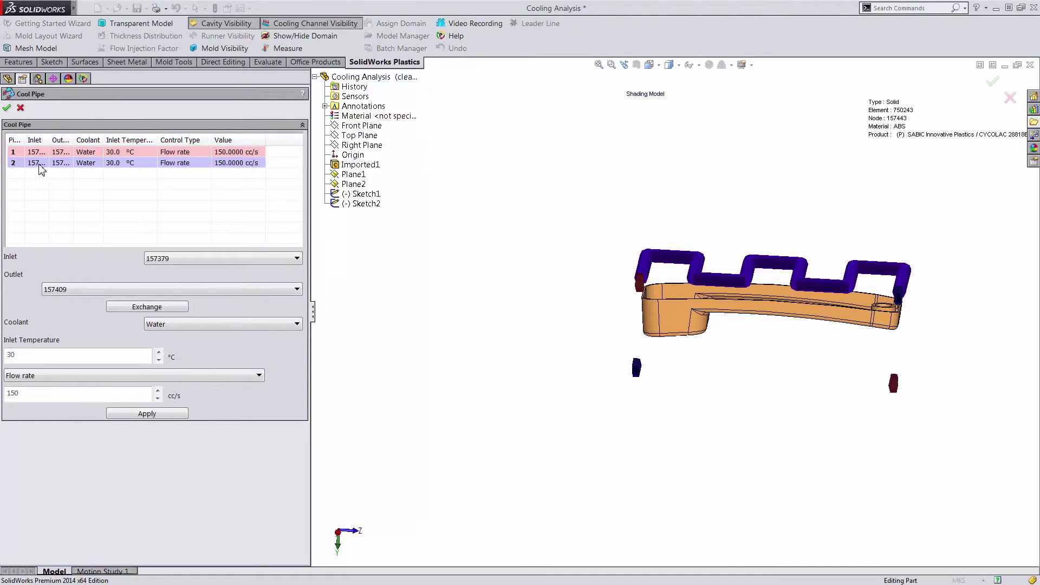
pyautogui.keyDown('shift'); pyautogui.click(39, 163); pyautogui.keyUp('shift')
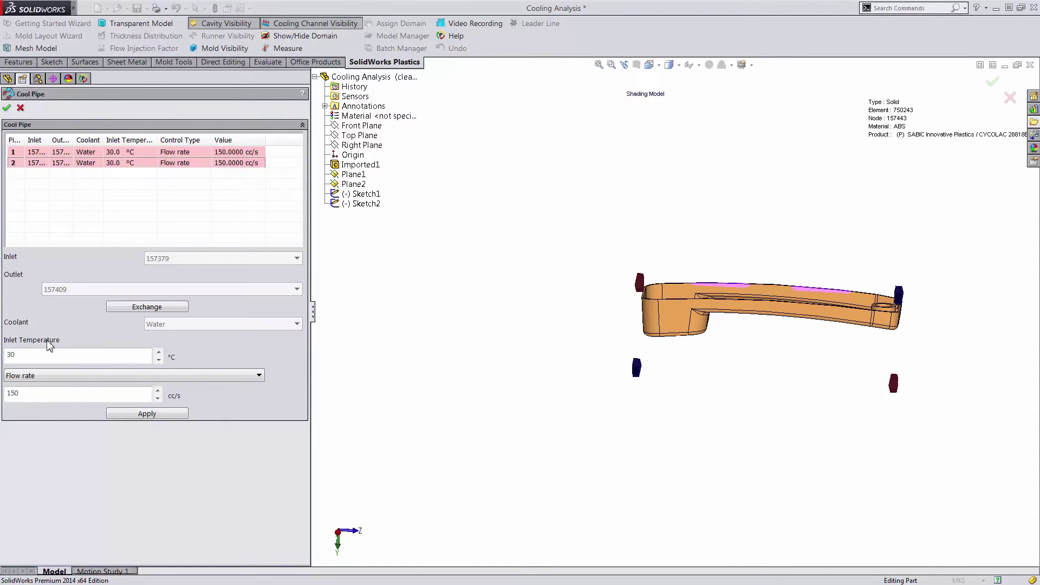
pyautogui.doubleClick(34, 358)
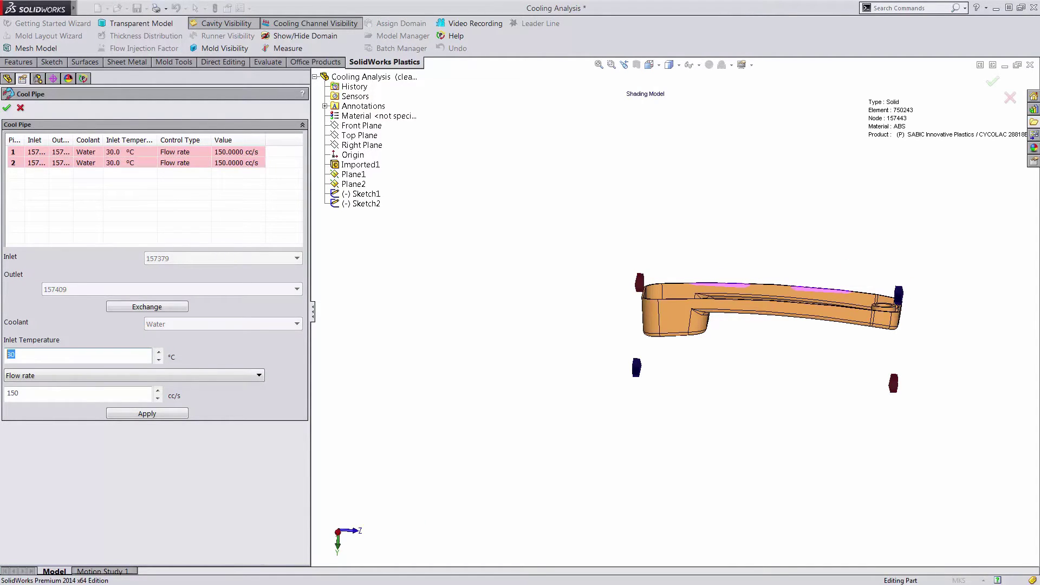
pyautogui.write('25')
pyautogui.doubleClick(19, 394)
pyautogui.write('200')
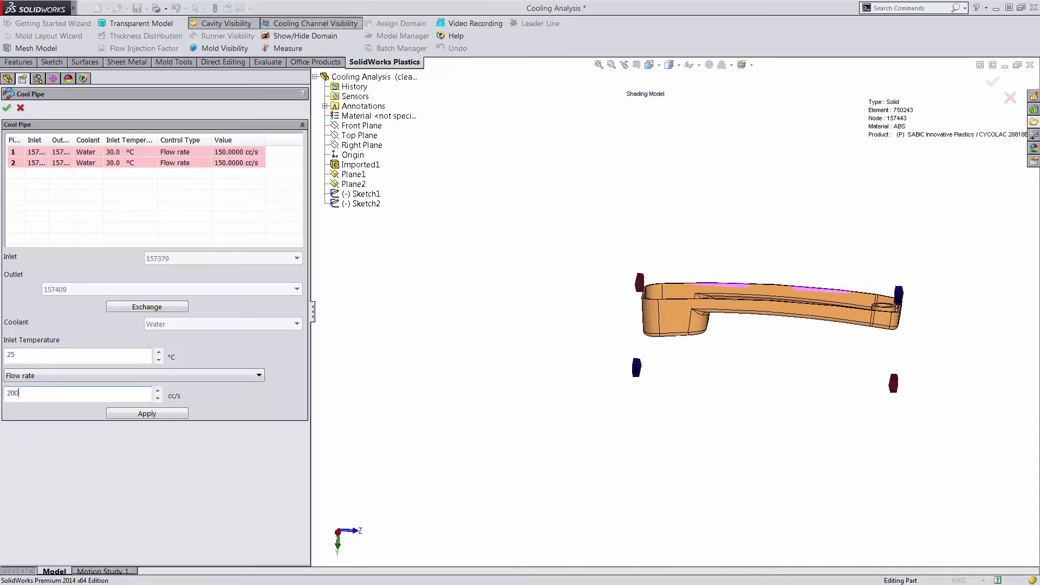
pyautogui.click(146, 414)
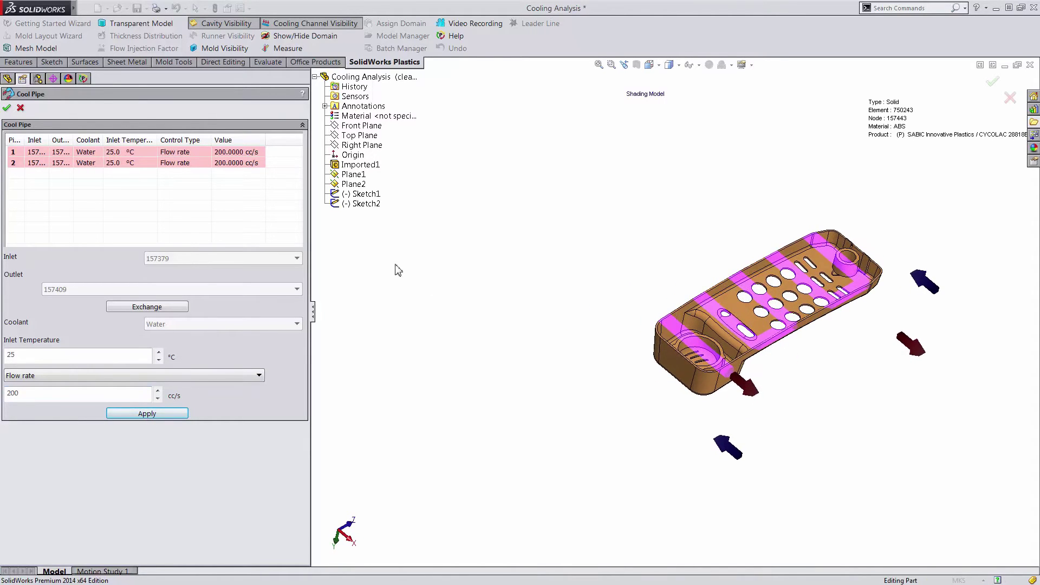
# - Inspect each cooling pipe's channels in the model, then close the Cool Pipe panel
pyautogui.click(42, 152)
pyautogui.moveTo(547, 356)
pyautogui.mouseDown(button='middle')
pyautogui.moveTo(556, 274)
pyautogui.moveTo(552, 349)
pyautogui.mouseUp(button='middle')
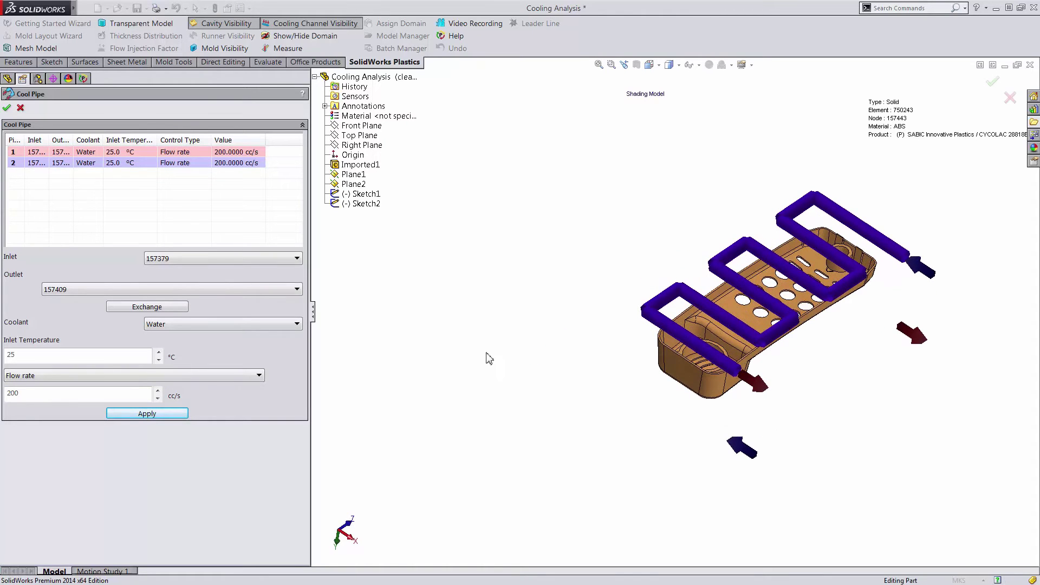
pyautogui.click(125, 163)
pyautogui.moveTo(598, 422); pyautogui.dragTo(582, 408, button='middle')
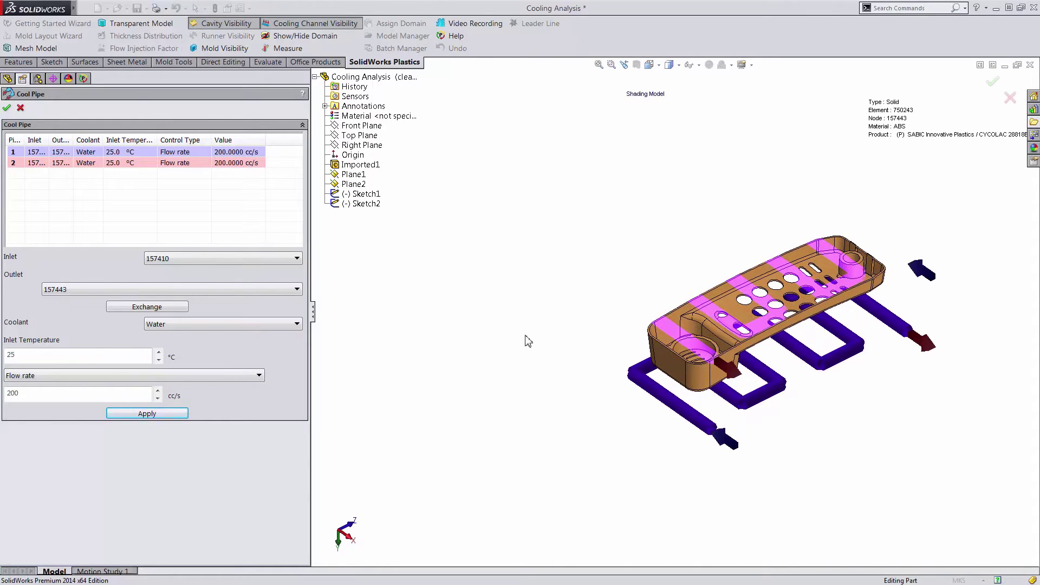
pyautogui.press('Return')
# - Activate the 4-Part_cooling_start configuration and section the Part Cooling Time plot with a clipping plane
pyautogui.click(38, 79)
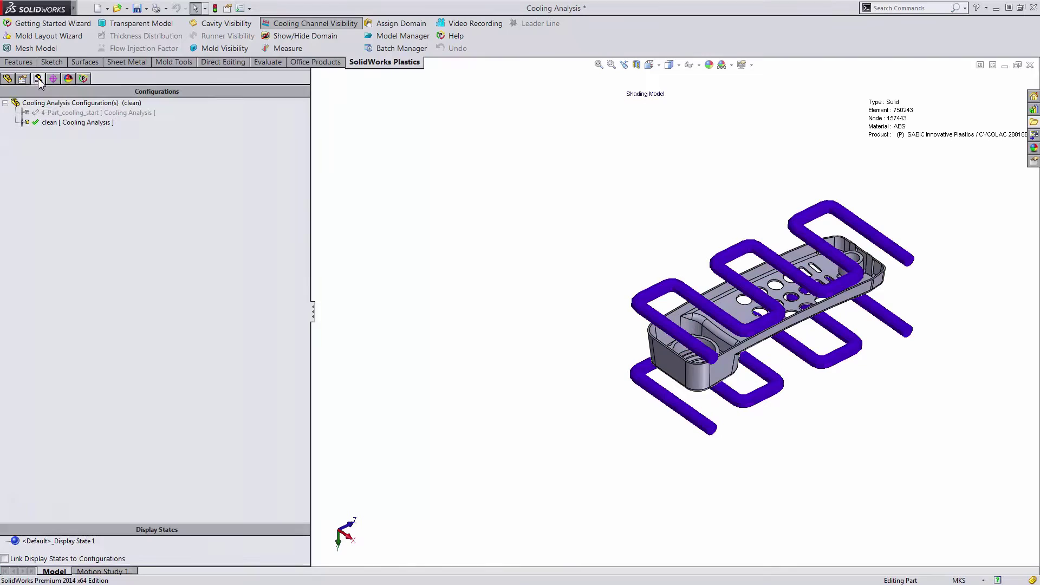
pyautogui.doubleClick(108, 117)
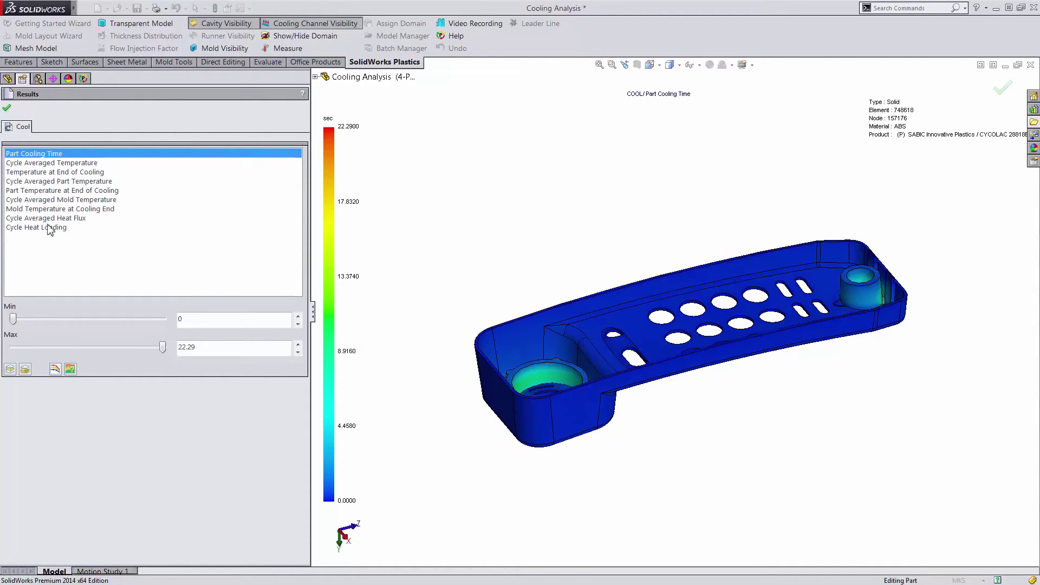
pyautogui.click(10, 369)
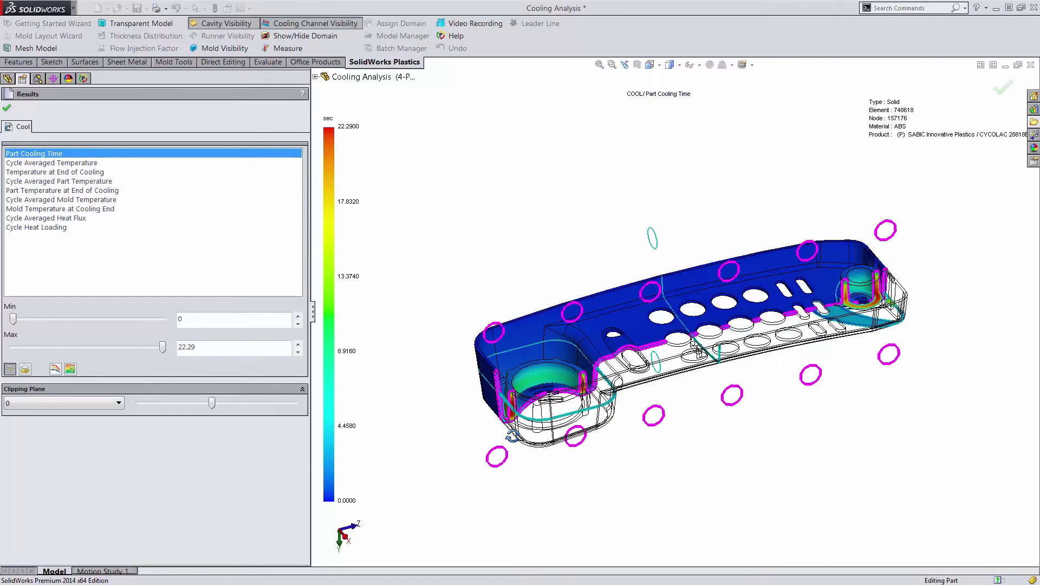
pyautogui.moveTo(512, 435); pyautogui.dragTo(525, 416, button='middle')
pyautogui.scroll(-5, 525, 416)
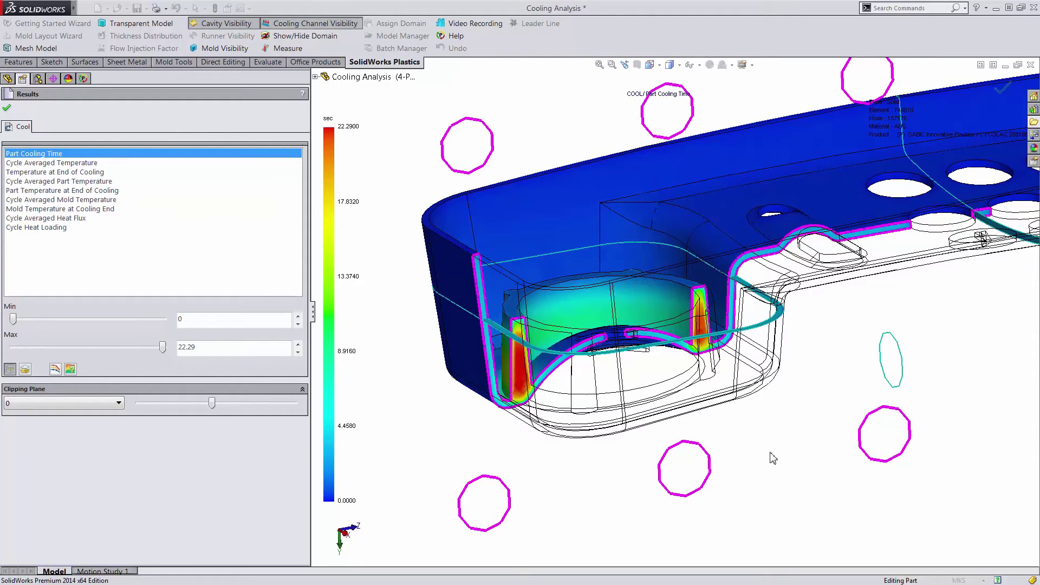
# - Plot Cycle Averaged Mold Temperature (25.0097–92.1137 °C) and fit the whole mold in a standard view
pyautogui.click(61, 200)
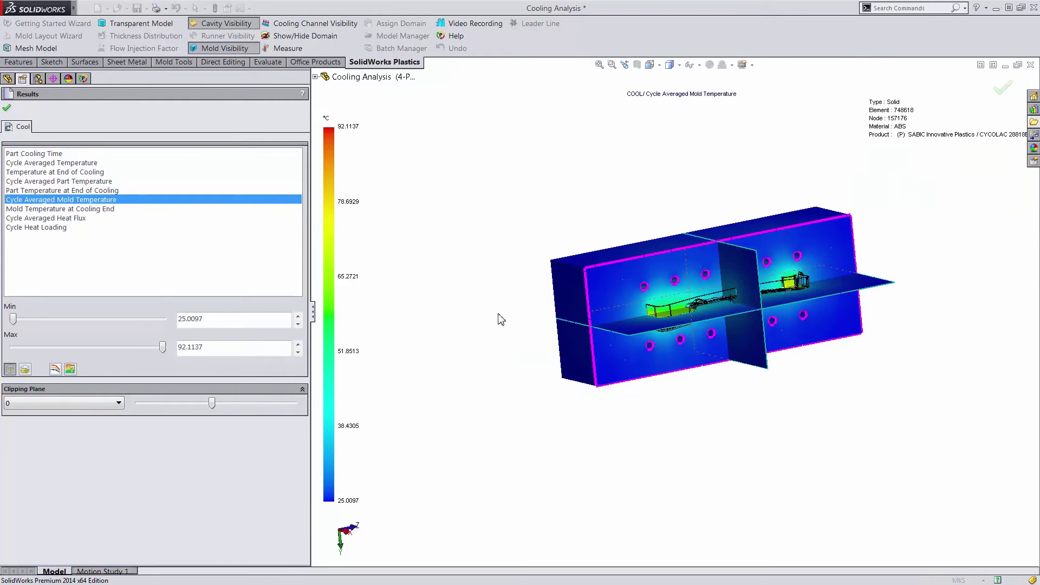
pyautogui.moveTo(499, 318)
pyautogui.mouseDown(button='middle')
pyautogui.moveTo(476, 262)
pyautogui.moveTo(491, 314)
pyautogui.mouseUp(button='middle')
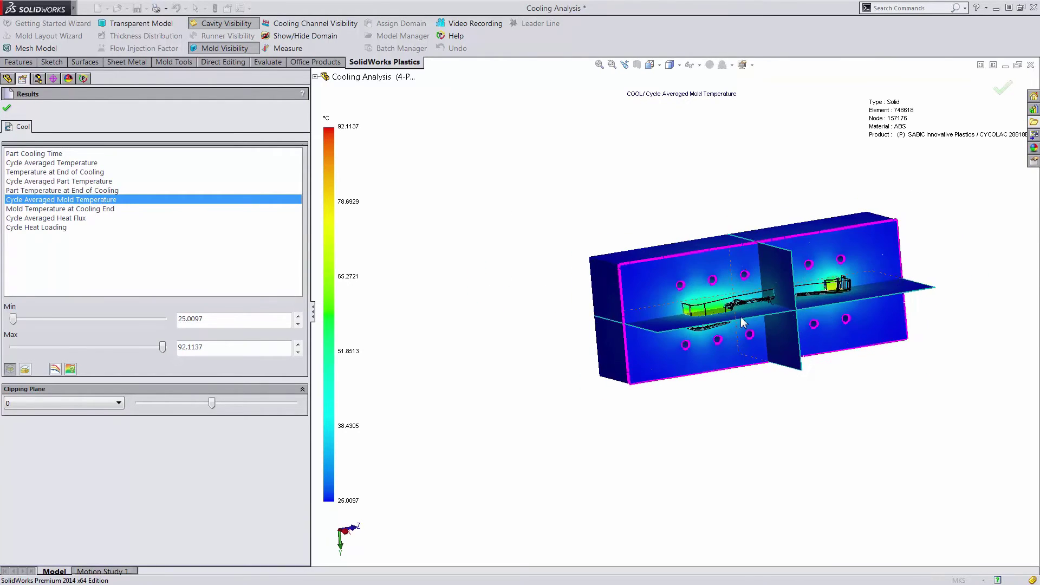
pyautogui.scroll(-6, 694, 375)
pyautogui.moveTo(692, 370); pyautogui.dragTo(670, 339, button='middle')
pyautogui.hotkey('ctrl', '1')
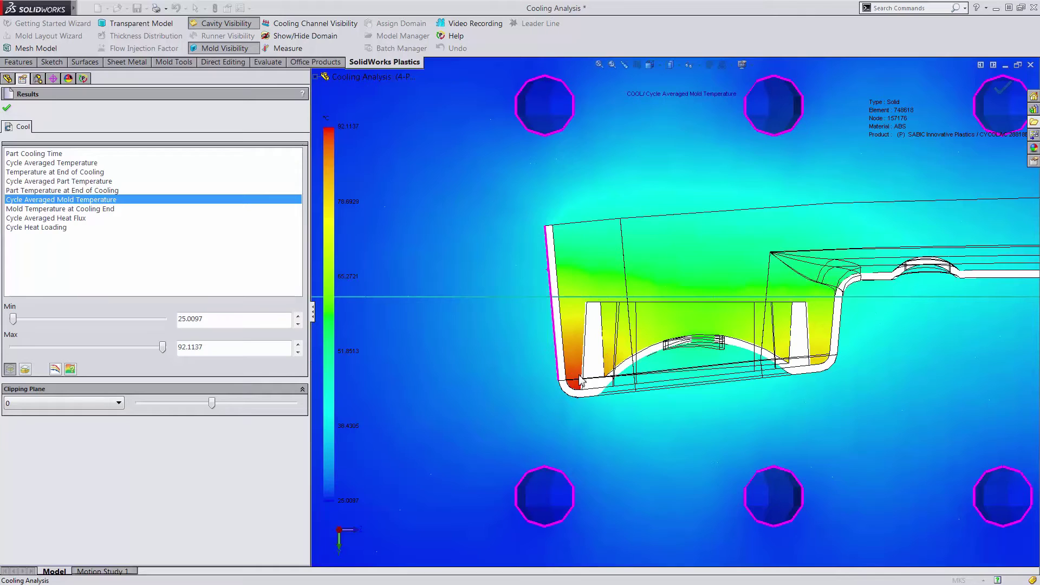
pyautogui.press('f')
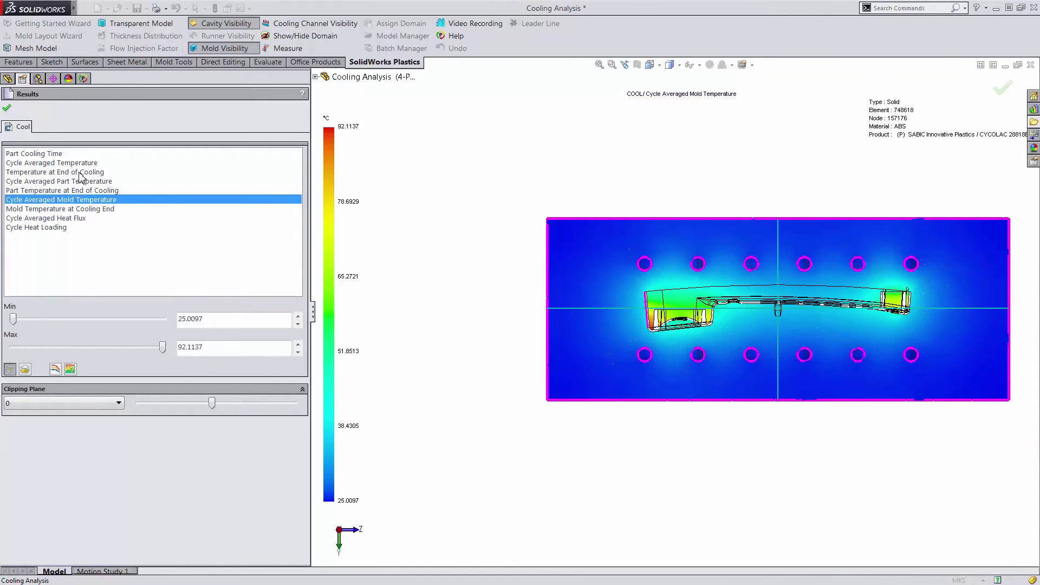
# - Display Temperature at End of Cooling with the mold block and cooling domain hidden
pyautogui.click(80, 172)
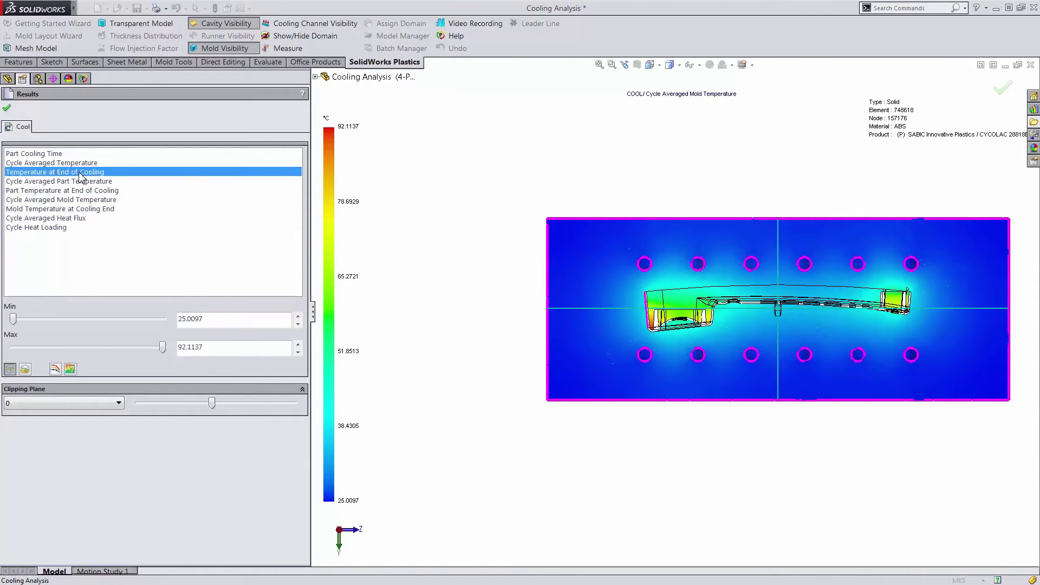
pyautogui.click(223, 50)
pyautogui.click(303, 36)
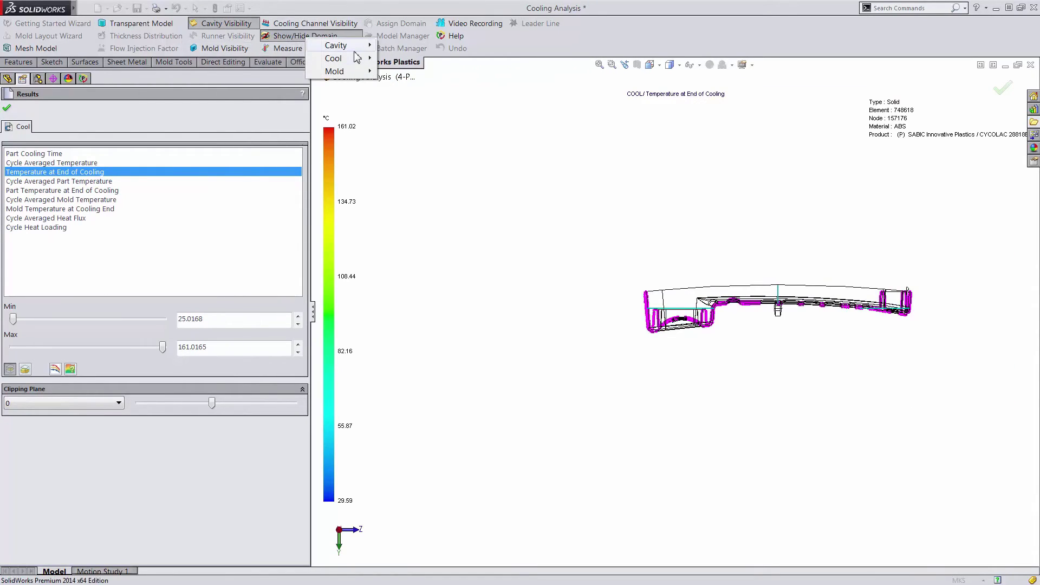
pyautogui.click(397, 57)
# - Tilt the part to view the channel sections and select the plot's Min value for editing
pyautogui.moveTo(575, 263); pyautogui.dragTo(583, 279, button='middle')
pyautogui.scroll(-10, 645, 334)
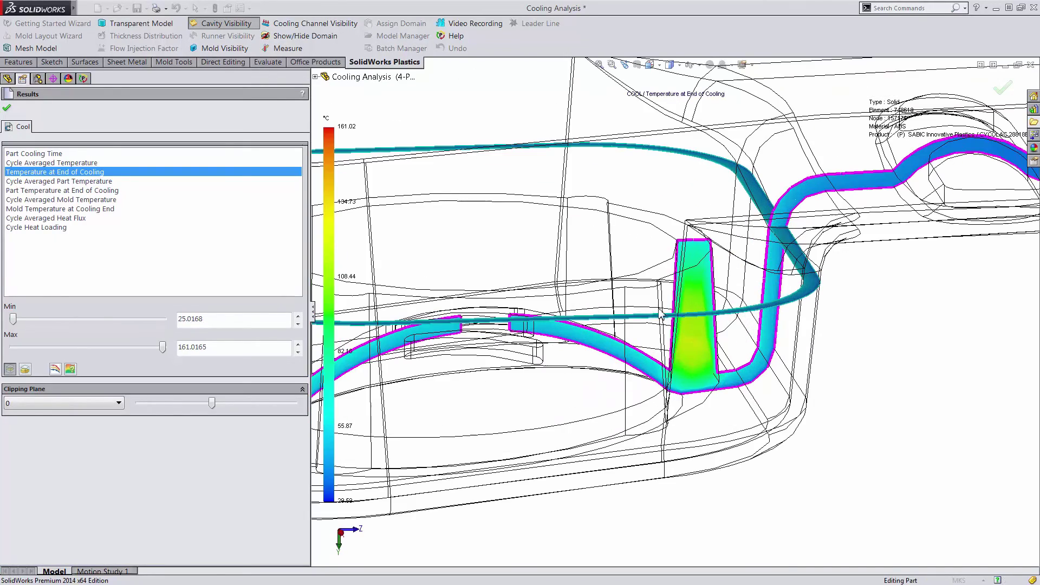
pyautogui.moveTo(645, 335)
pyautogui.mouseDown(button='middle')
pyautogui.moveTo(628, 328)
pyautogui.moveTo(644, 327)
pyautogui.mouseUp(button='middle')
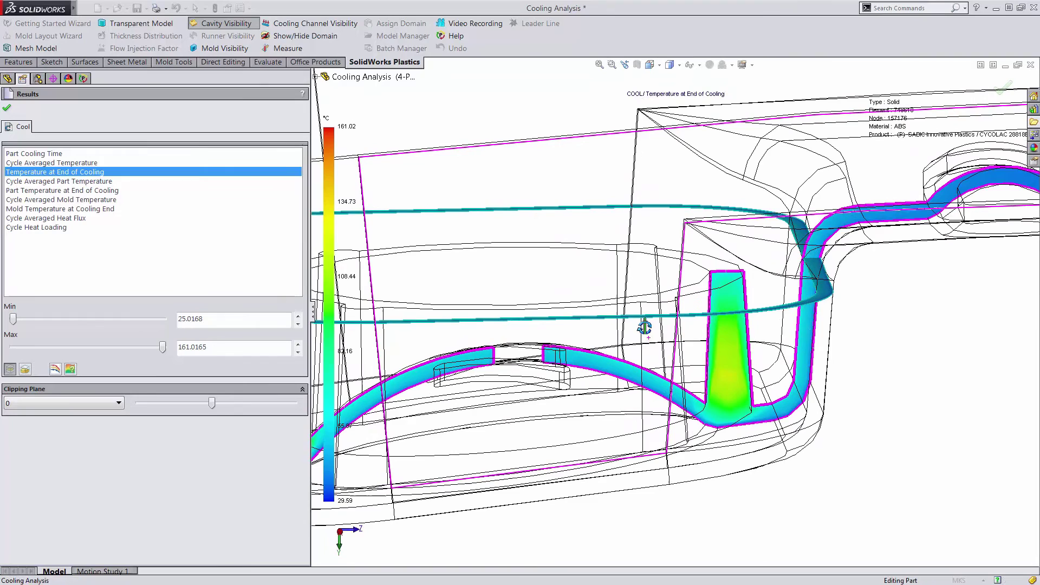
pyautogui.scroll(10, 645, 327)
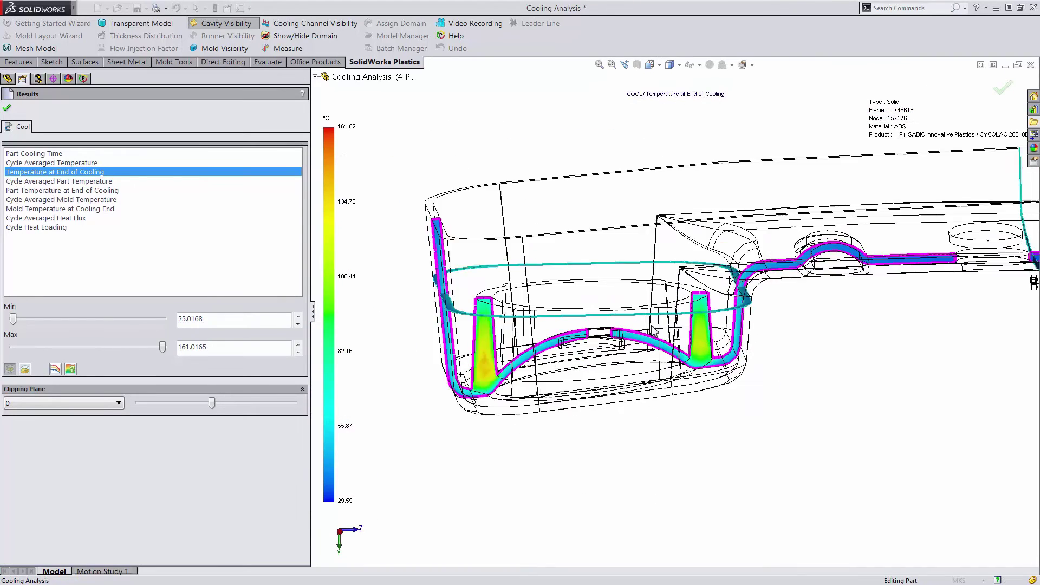
pyautogui.doubleClick(237, 319)
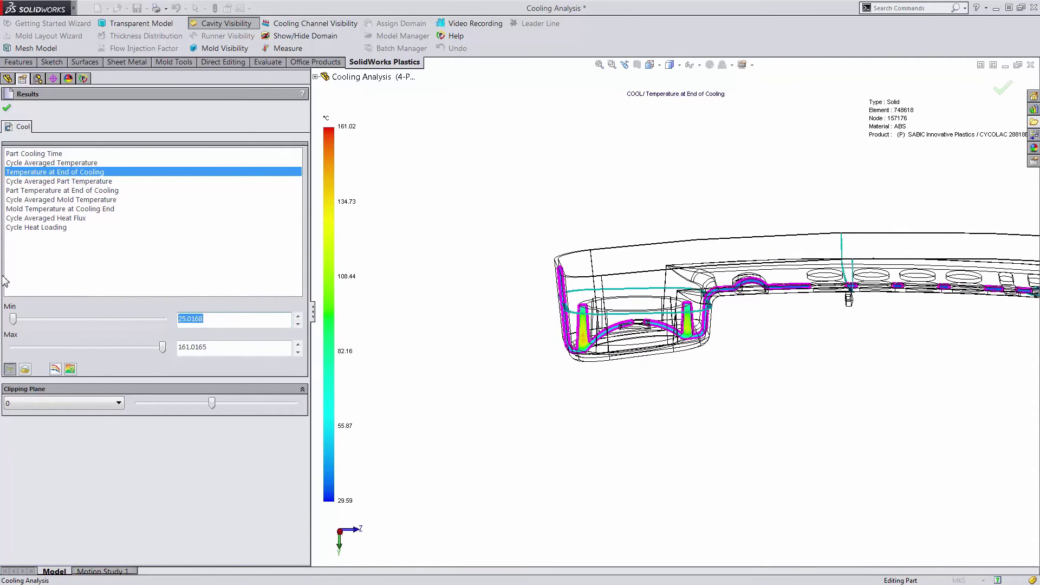
# - Raise the plot minimum to 105 °C and show the above-105 regions as iso-volumes from top and side
pyautogui.write('105')
pyautogui.press('Return')
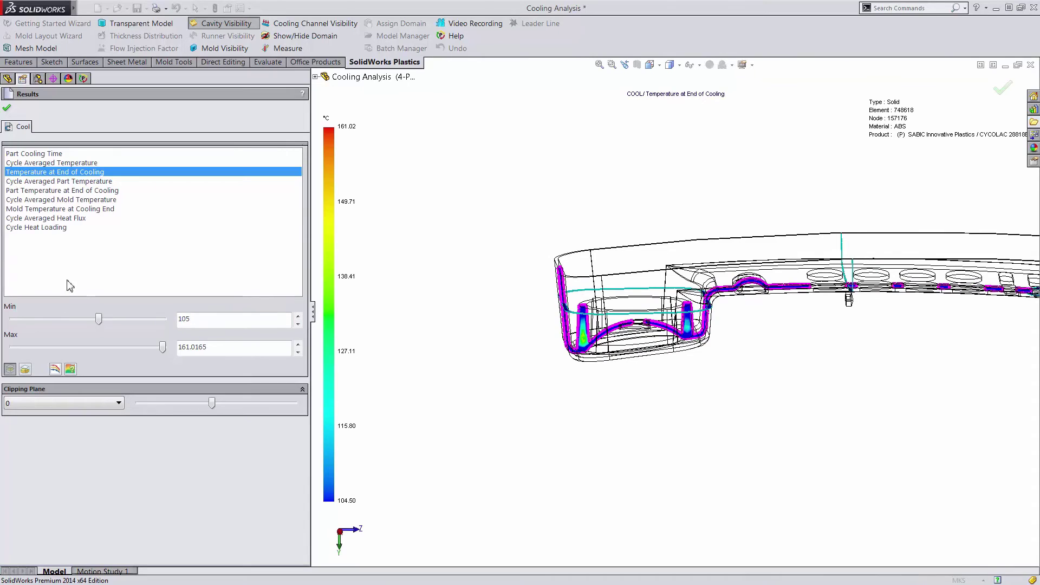
pyautogui.click(25, 369)
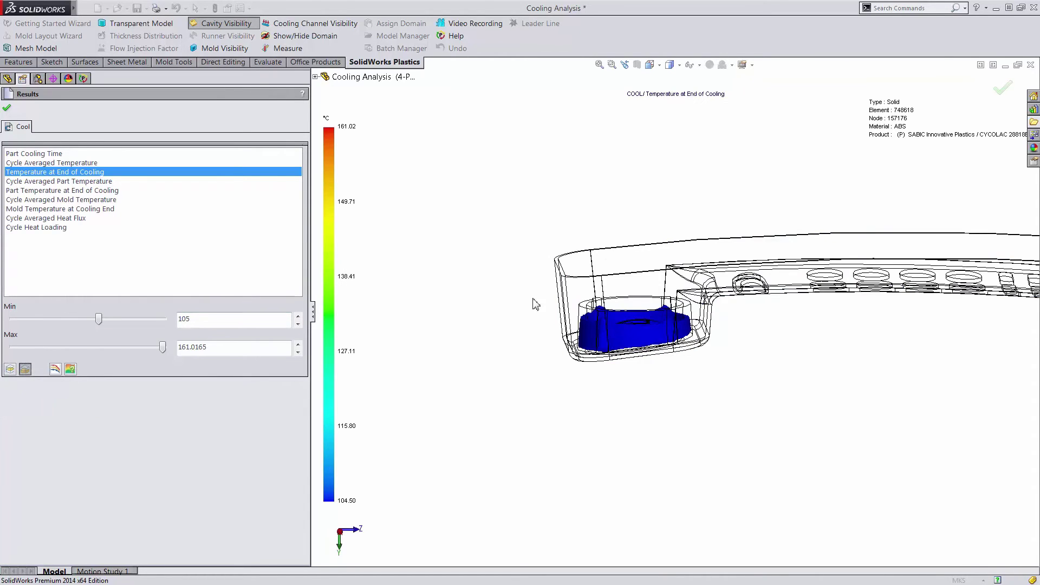
pyautogui.moveTo(599, 286); pyautogui.dragTo(750, 384, button='middle')
pyautogui.scroll(3, 751, 384)
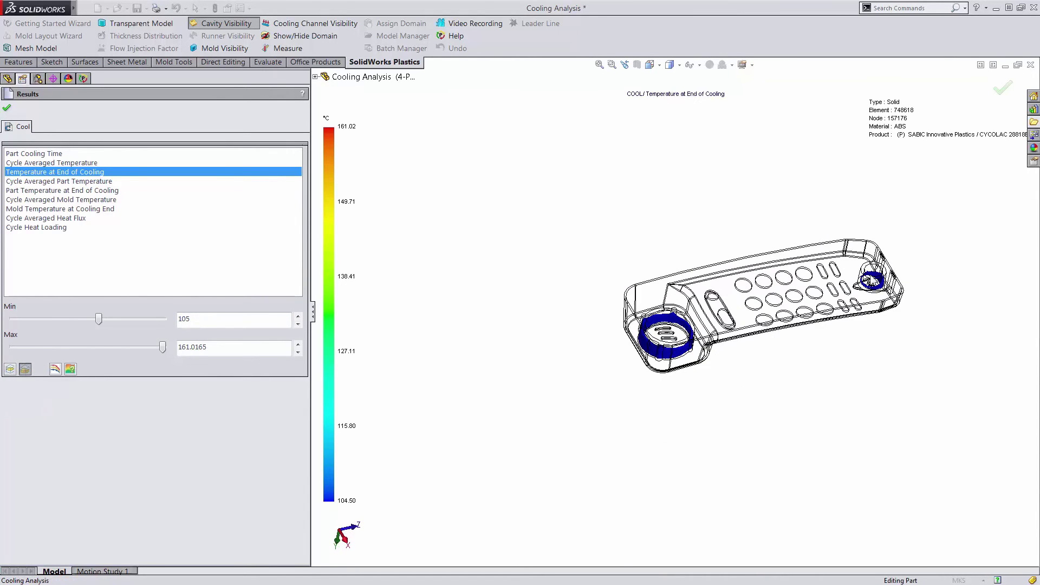
pyautogui.moveTo(873, 281); pyautogui.dragTo(752, 442, button='middle')
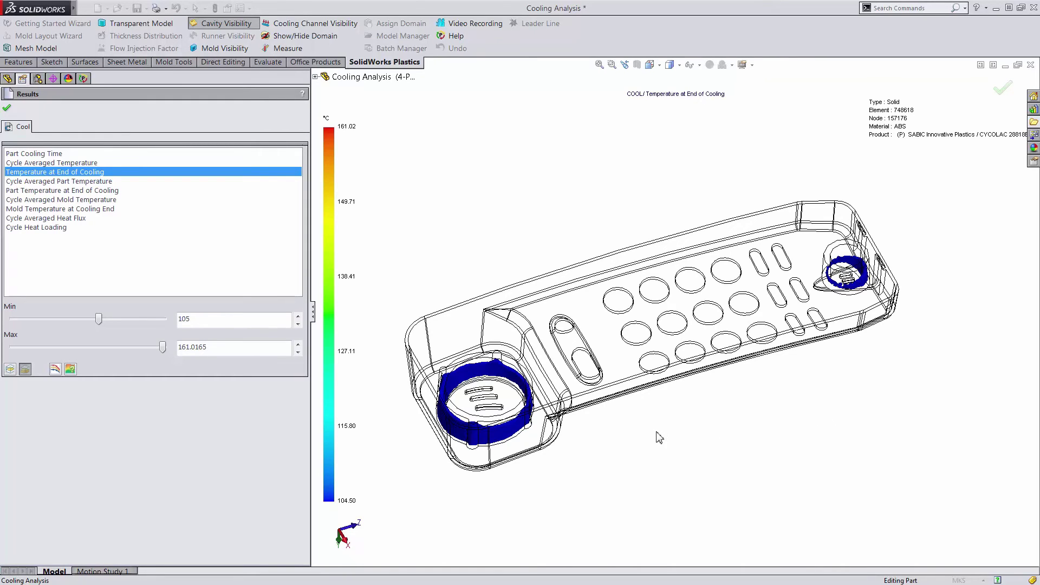
pyautogui.scroll(-1, 658, 436)
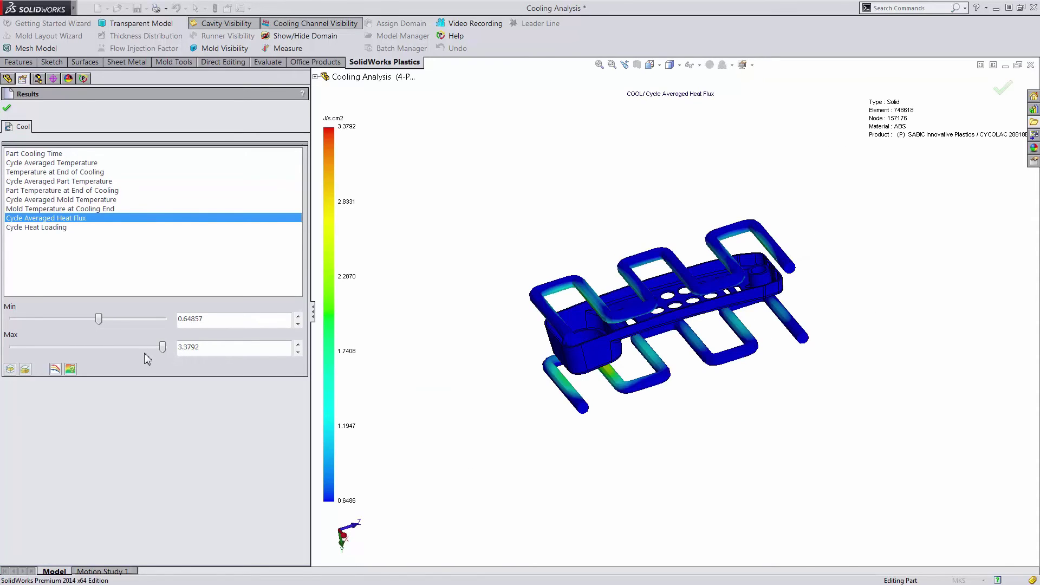
# - Inspect the Cycle Averaged Heat Flux on the cooling channels, then close the Results PropertyManager
pyautogui.scroll(-4, 645, 264)
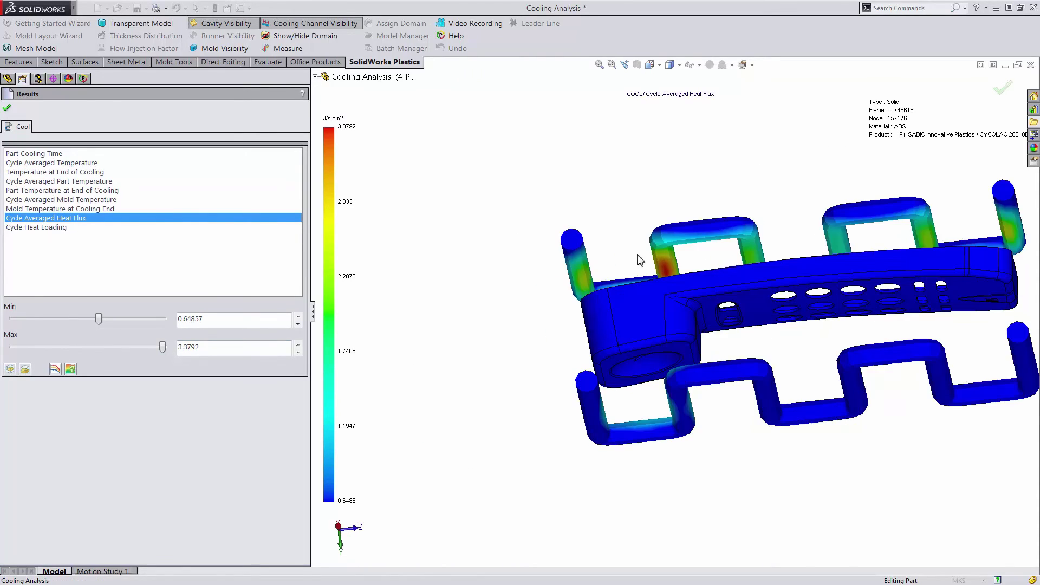
pyautogui.moveTo(657, 281); pyautogui.dragTo(774, 285, button='middle')
pyautogui.scroll(5, 812, 329)
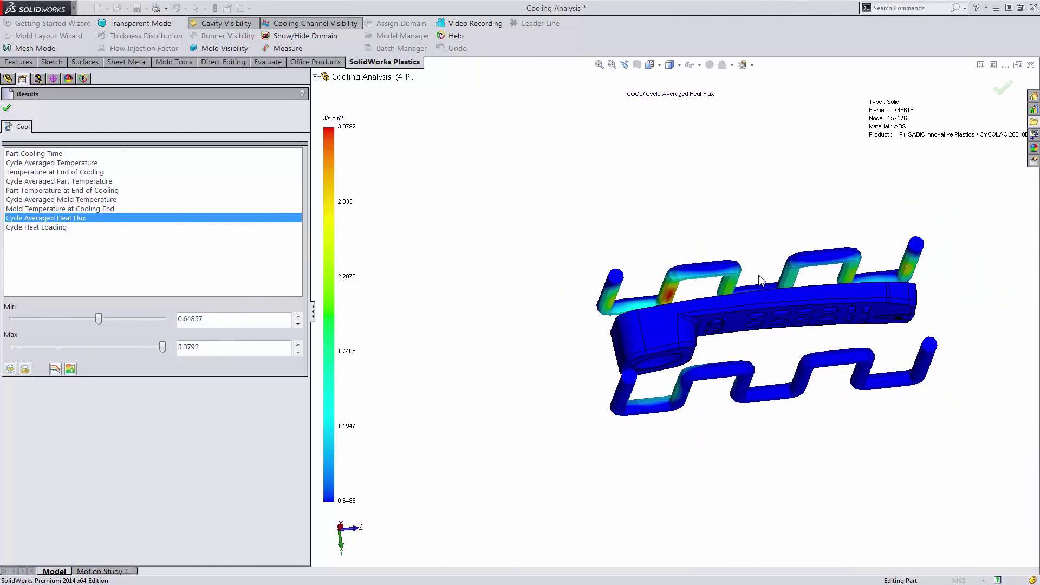
pyautogui.scroll(-3, 707, 387)
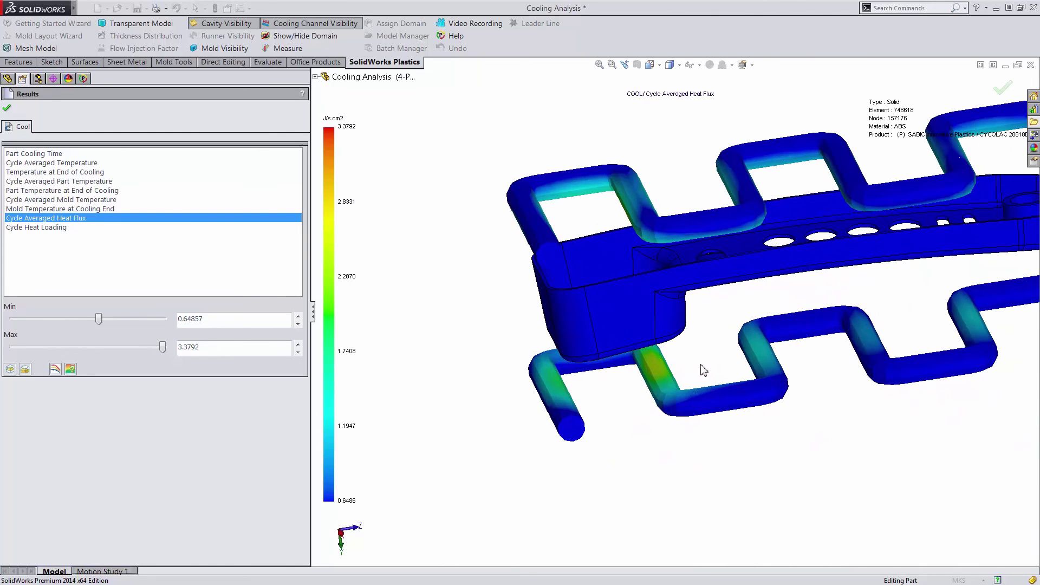
pyautogui.scroll(5, 703, 370)
pyautogui.click(6, 107)
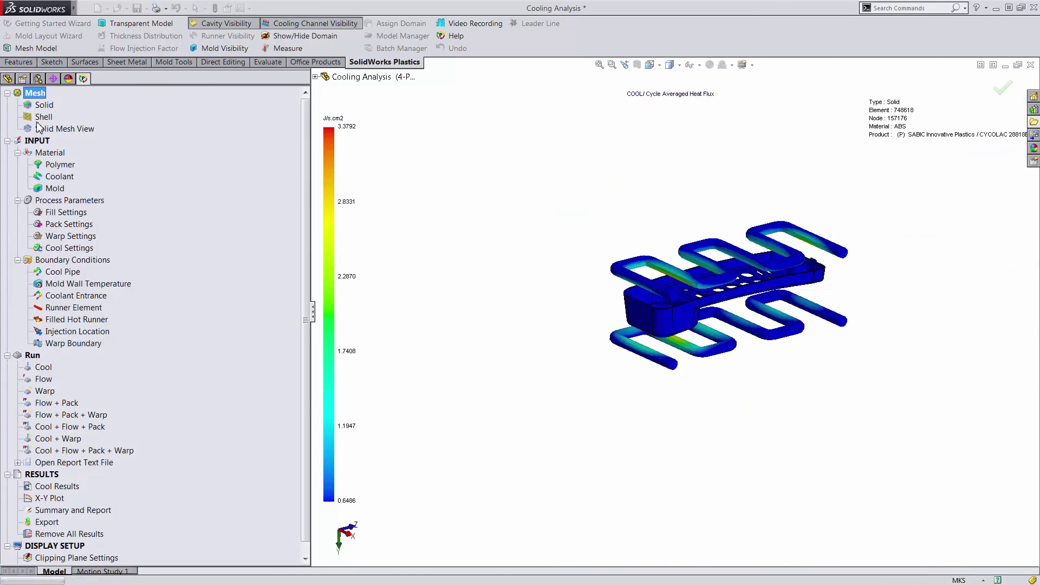